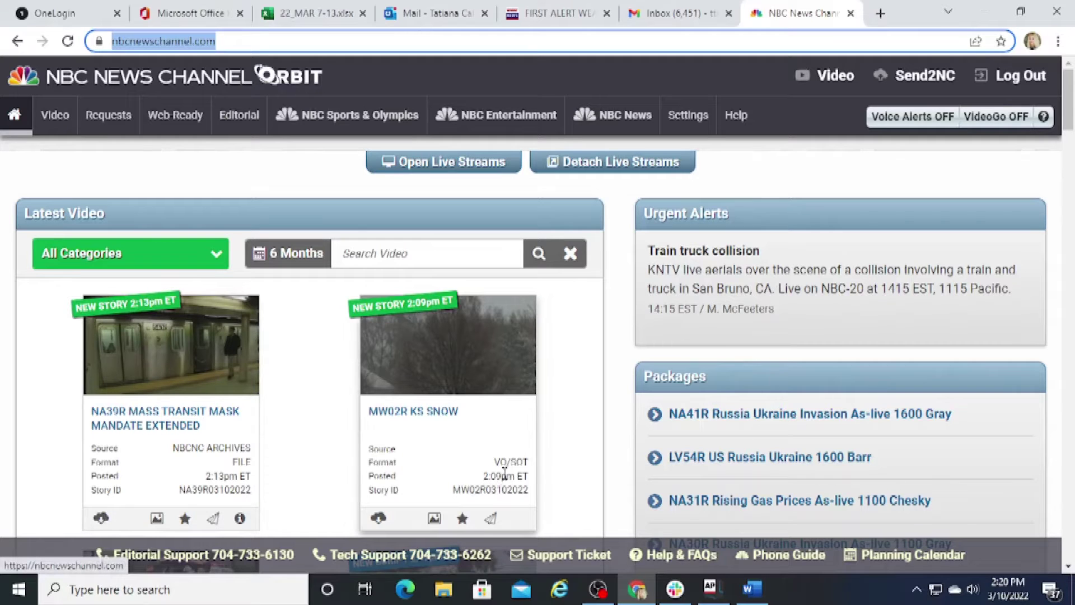
- Search the latest videos for NA41R and open the Russia Ukraine Invasion As-Live 1600 story
drag(368, 413, 405, 417)
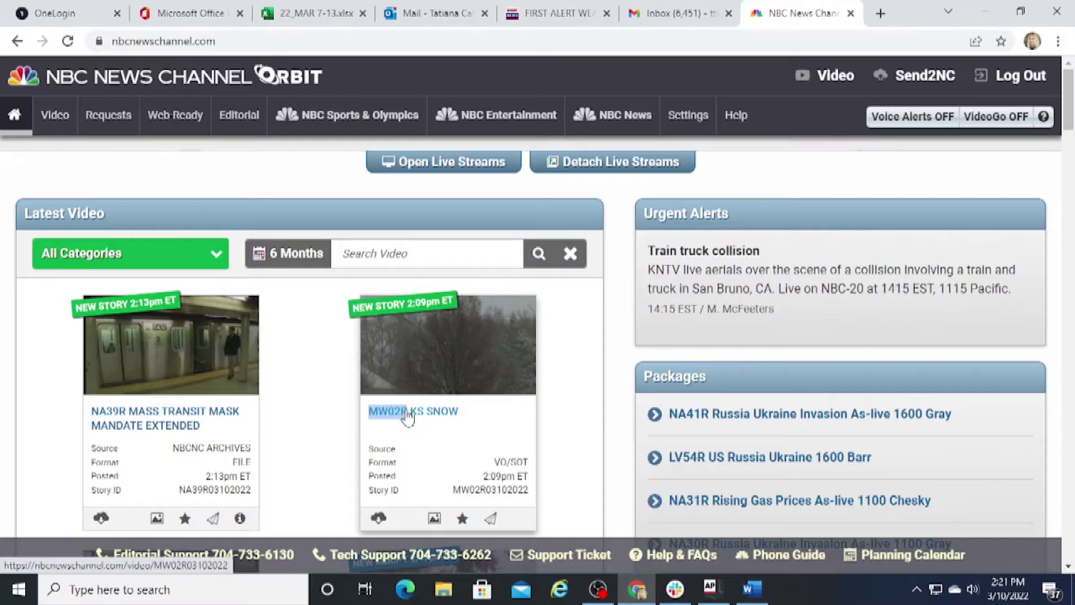
click(59, 439)
drag(92, 413, 126, 415)
click(423, 253)
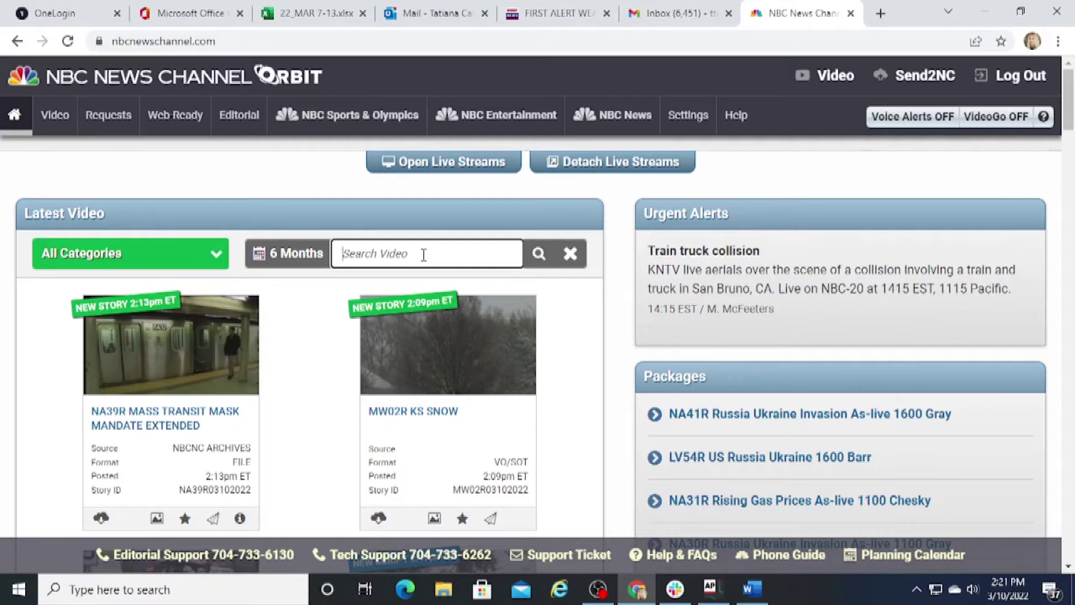
text(NA41R)
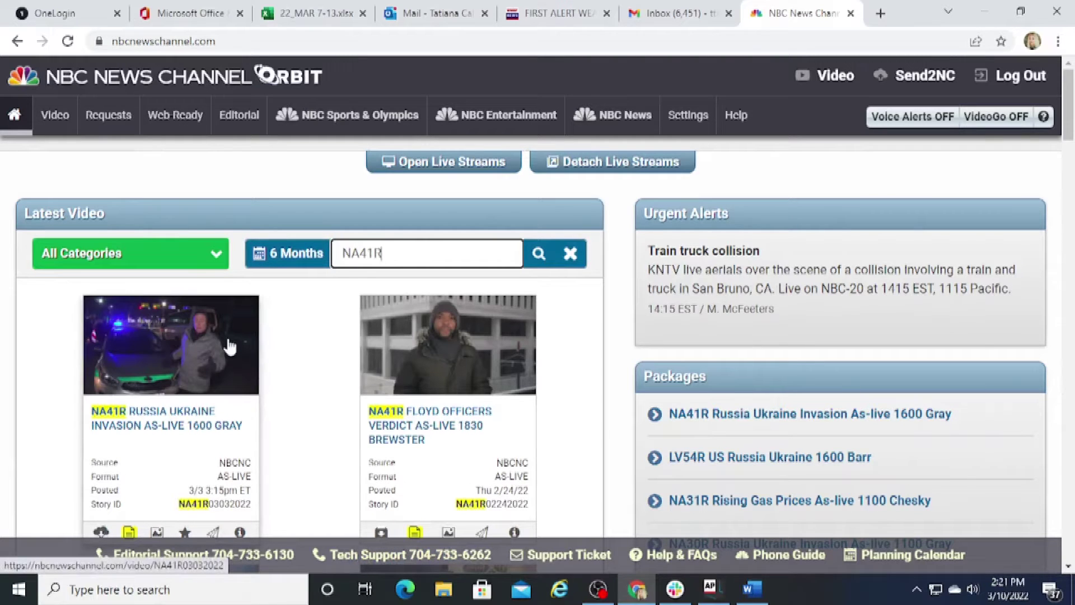
click(229, 373)
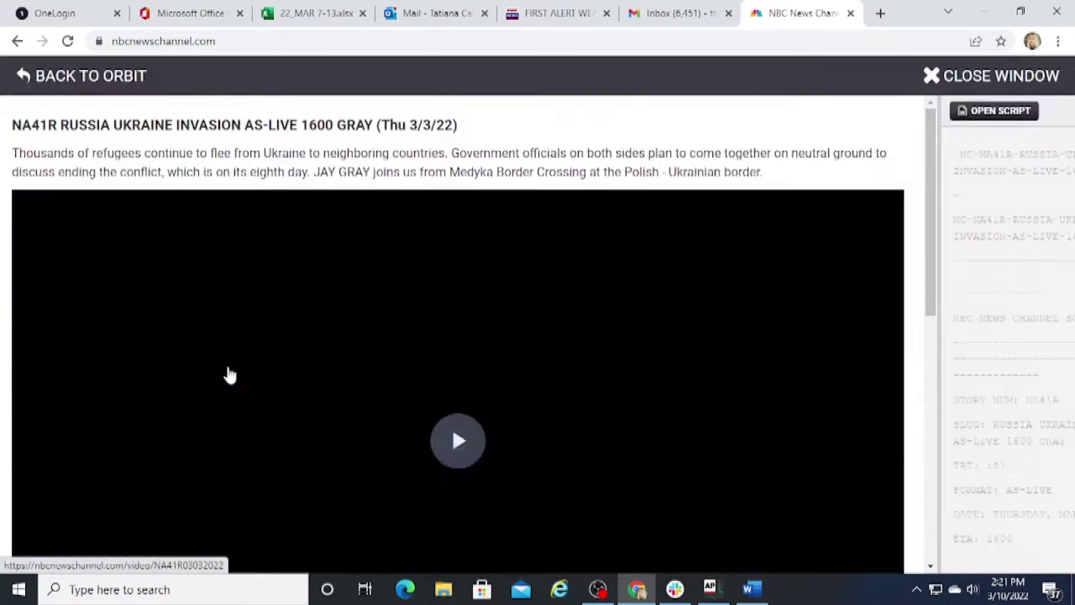
- Download the NA41R video from its story page
scroll(231, 428, down, 6)
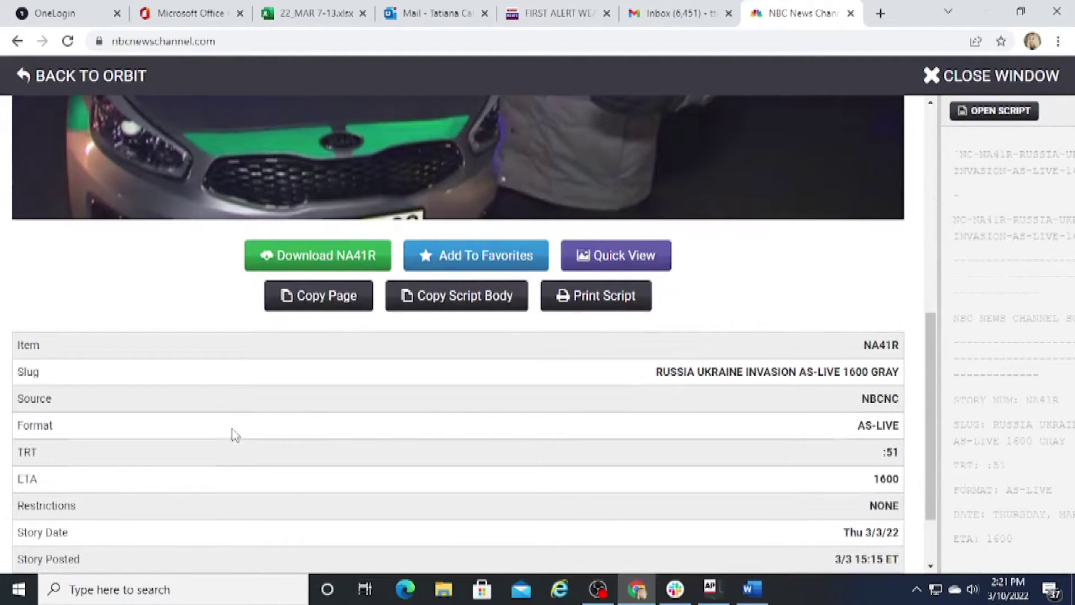
click(319, 256)
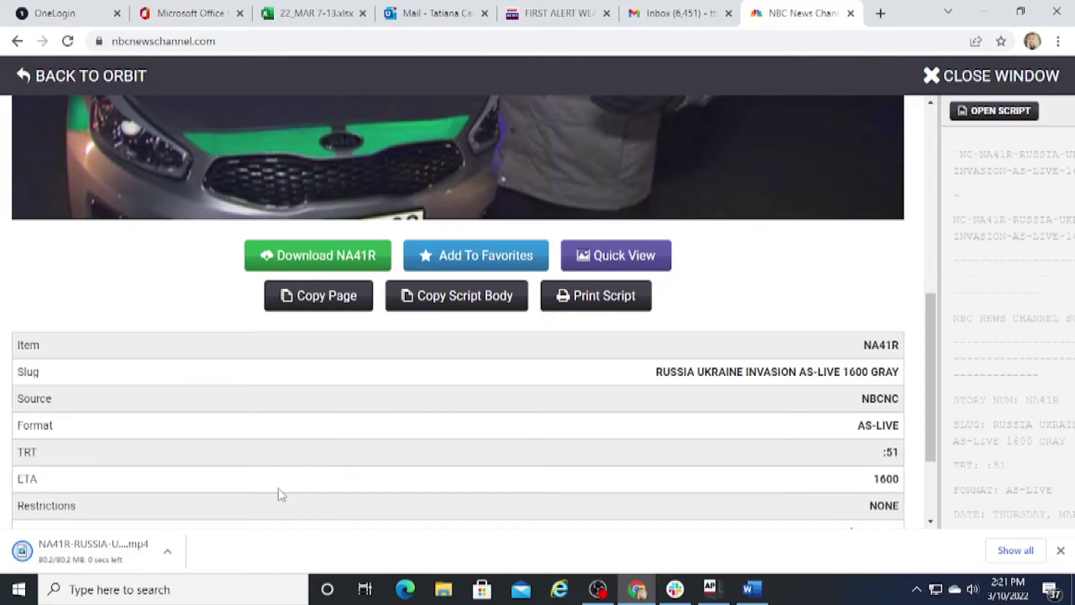
scroll(278, 489, up, 8)
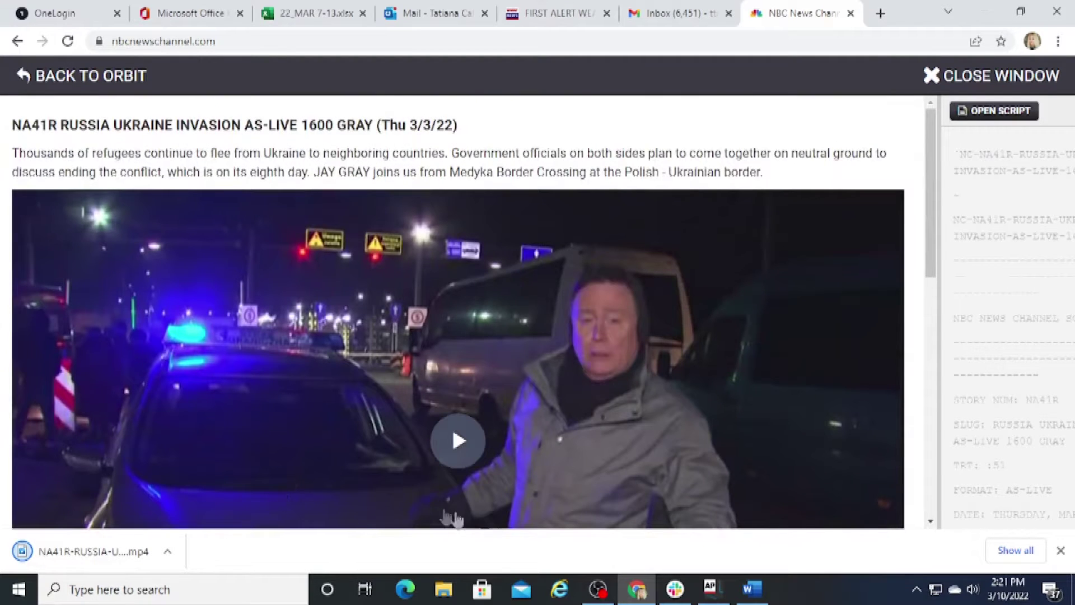
mouse_move(598, 593)
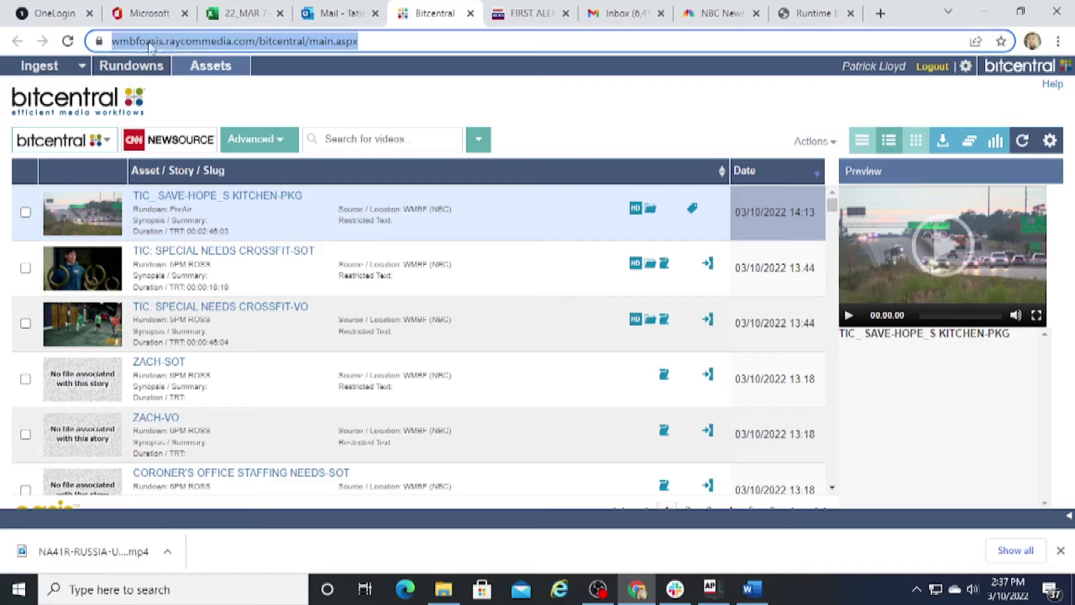
- Show the CNN Newsource assets in Bitcentral Oasis and browse the list of stories
drag(106, 41, 363, 38)
click(179, 143)
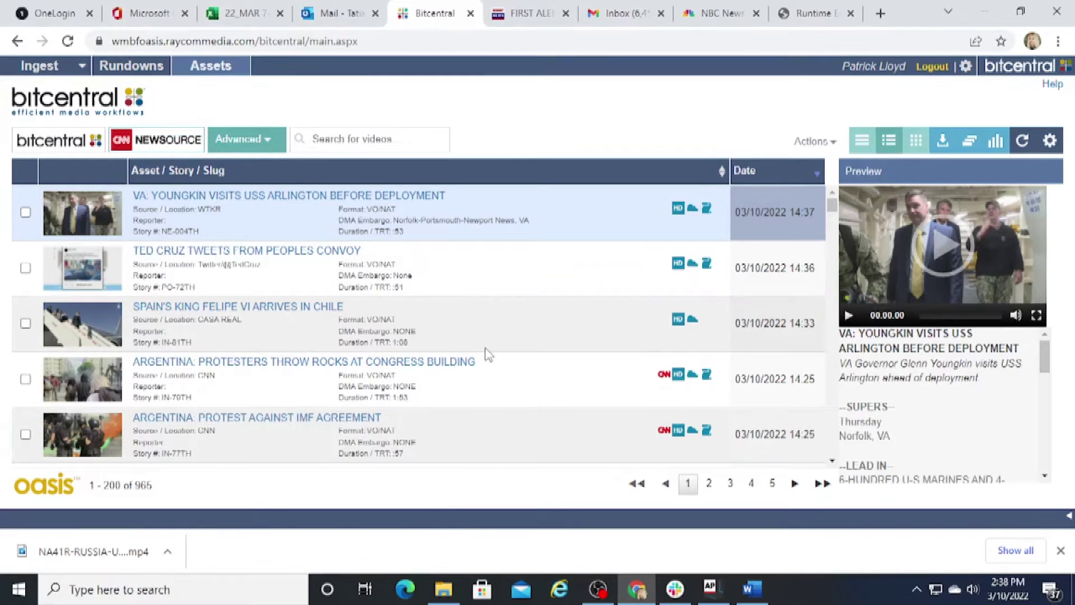
scroll(487, 354, down, 8)
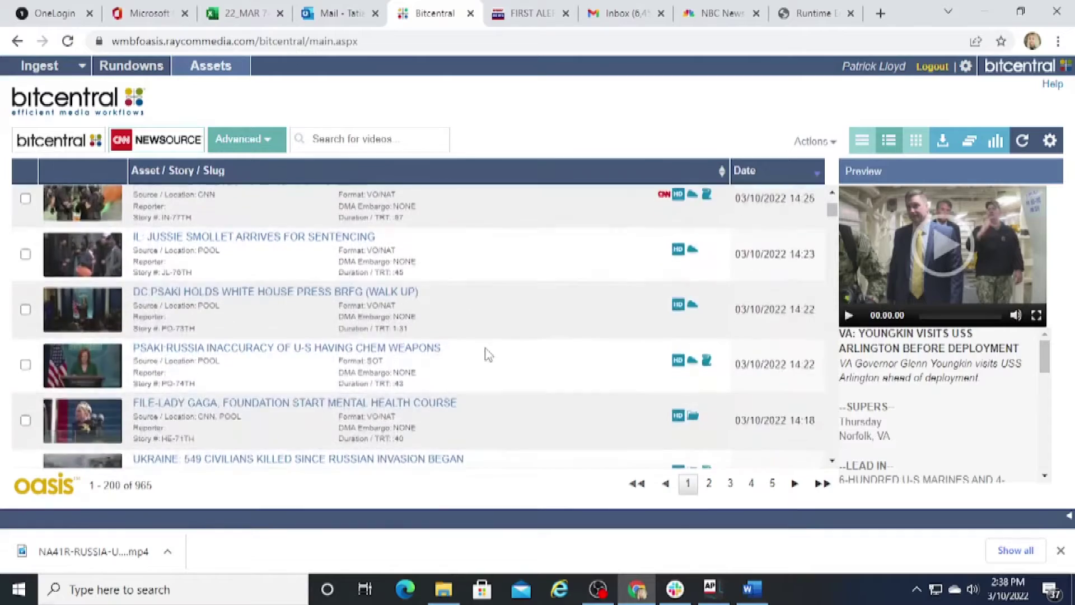
scroll(487, 354, down, 4)
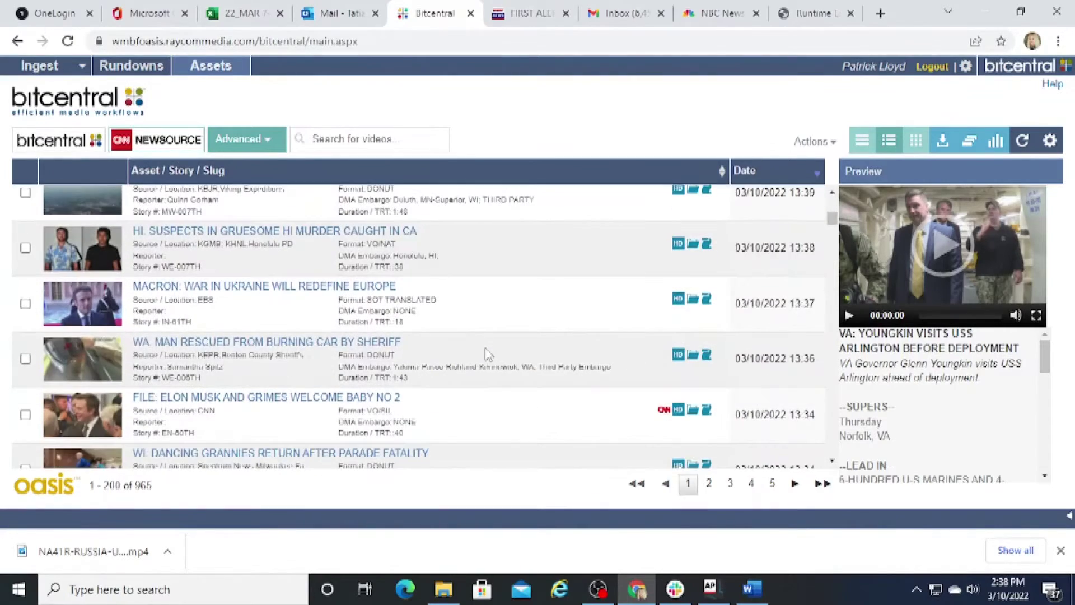
- Start a request for the story "HI: Suspects in gruesome HI murder caught in CA" with Precis RVR as the location
click(403, 232)
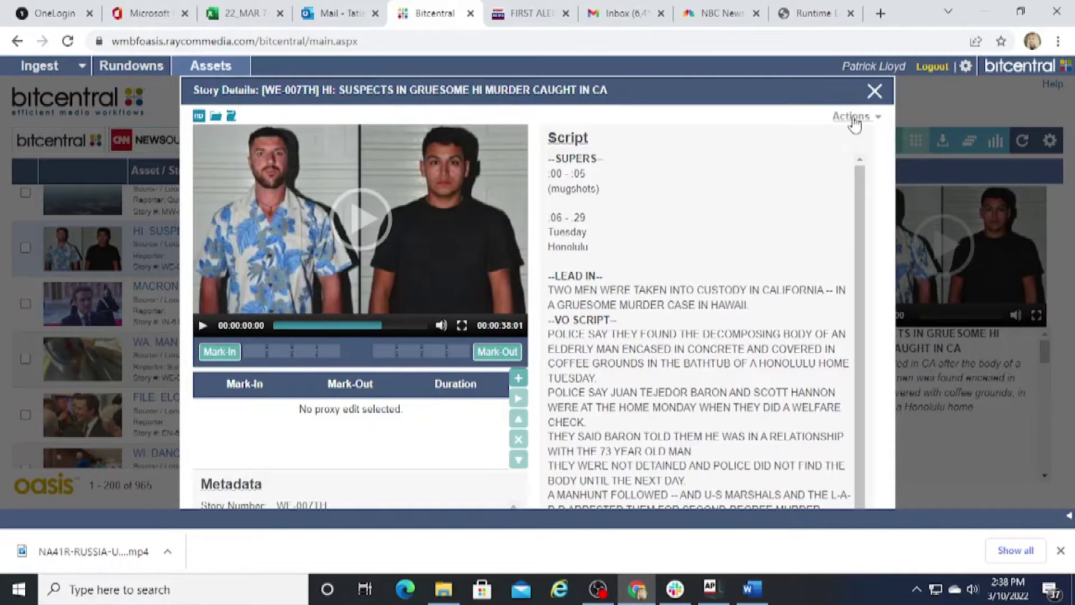
click(852, 117)
click(801, 171)
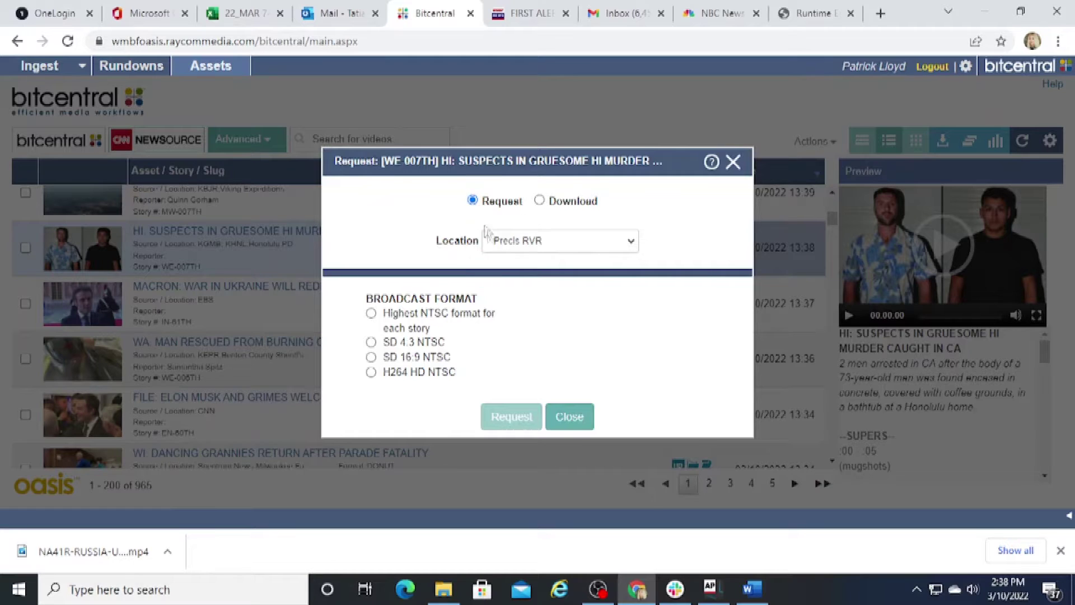
click(506, 245)
click(518, 258)
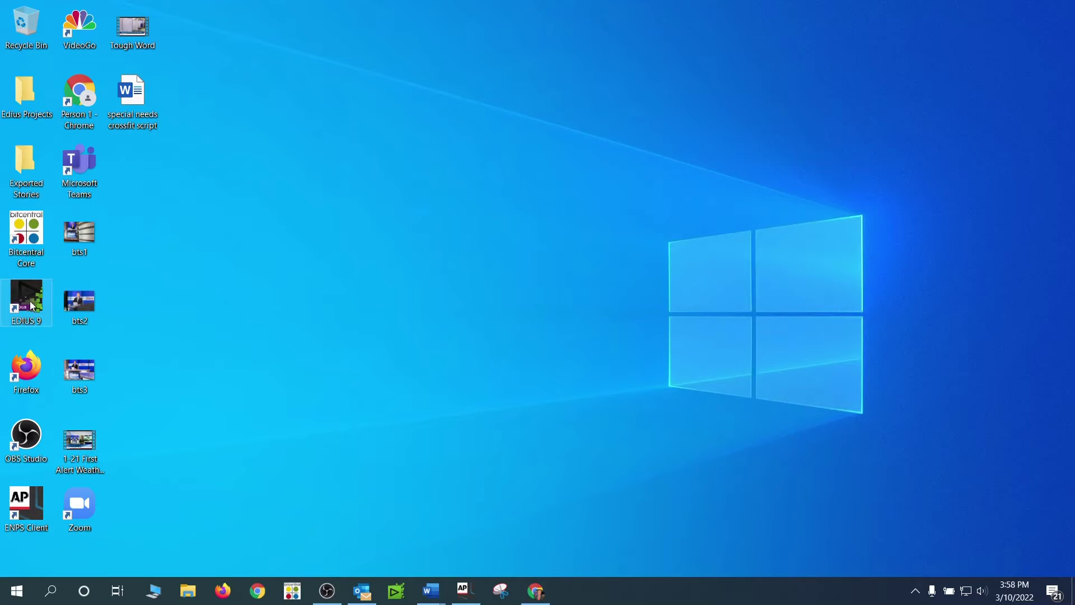
- Launch EDIUS 9 and create a new project from the WMBF 1920x1080 preset
double_click(32, 305)
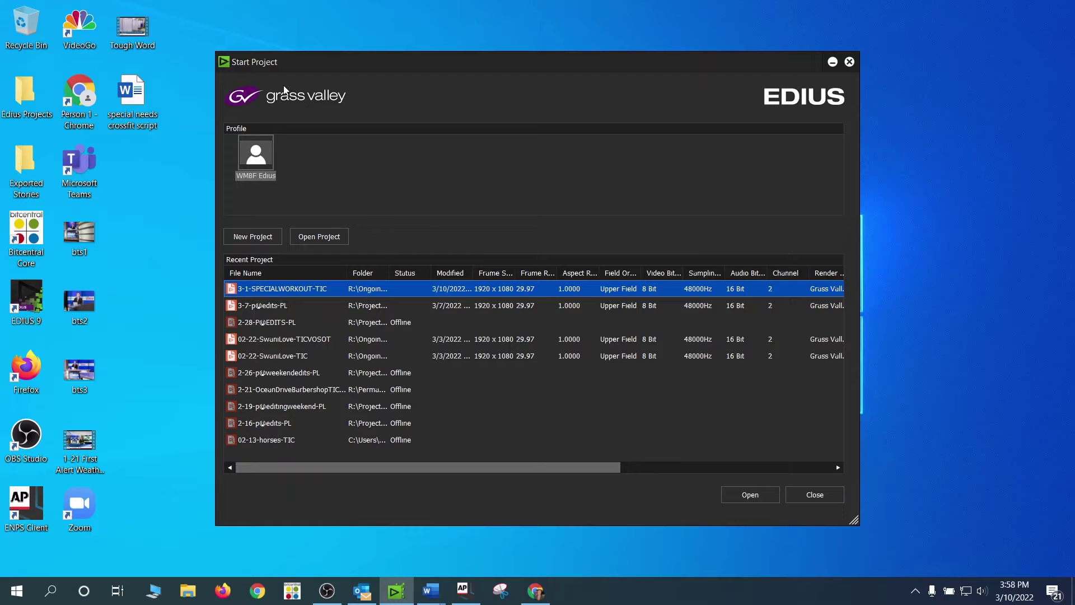
click(267, 240)
click(272, 241)
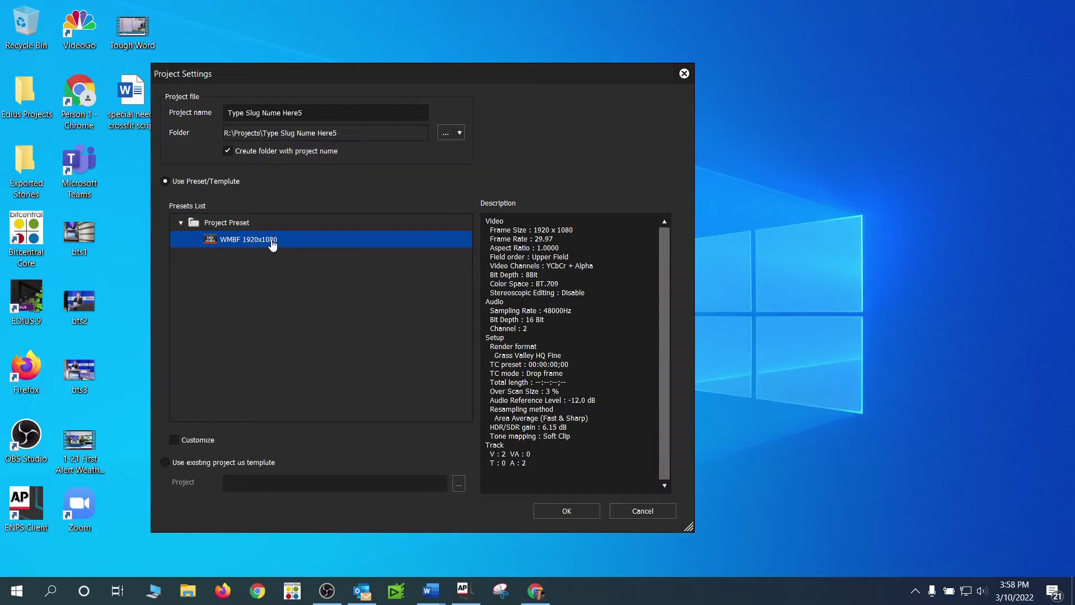
click(566, 511)
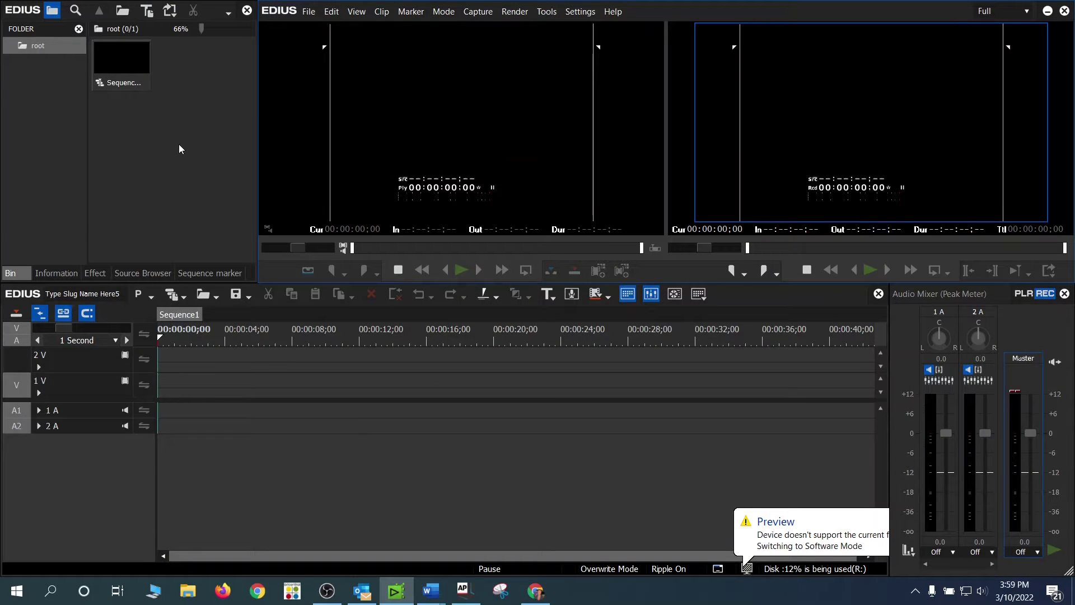
- Change the EDIUS window layout so the bin sits beside the preview monitors, and place the Audio Mixer beside the timeline
click(309, 11)
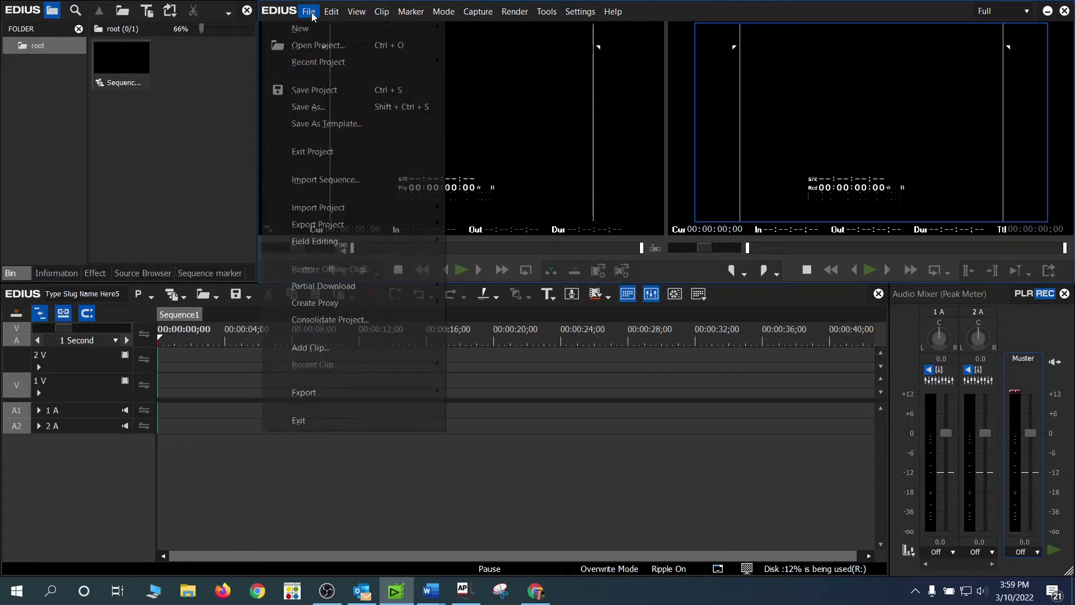
click(353, 15)
click(352, 16)
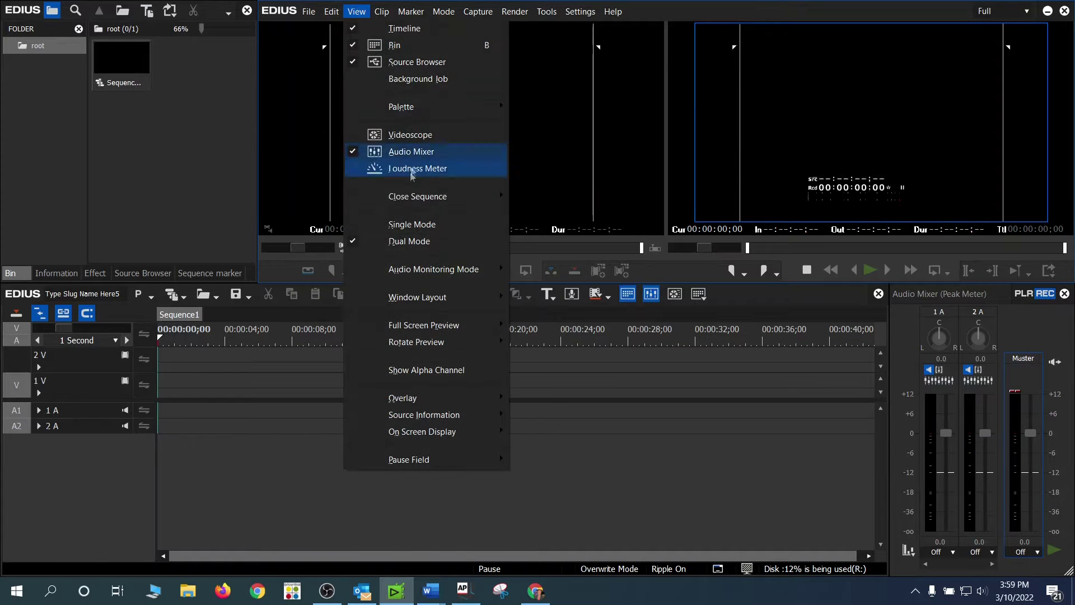
mouse_move(416, 282)
click(537, 297)
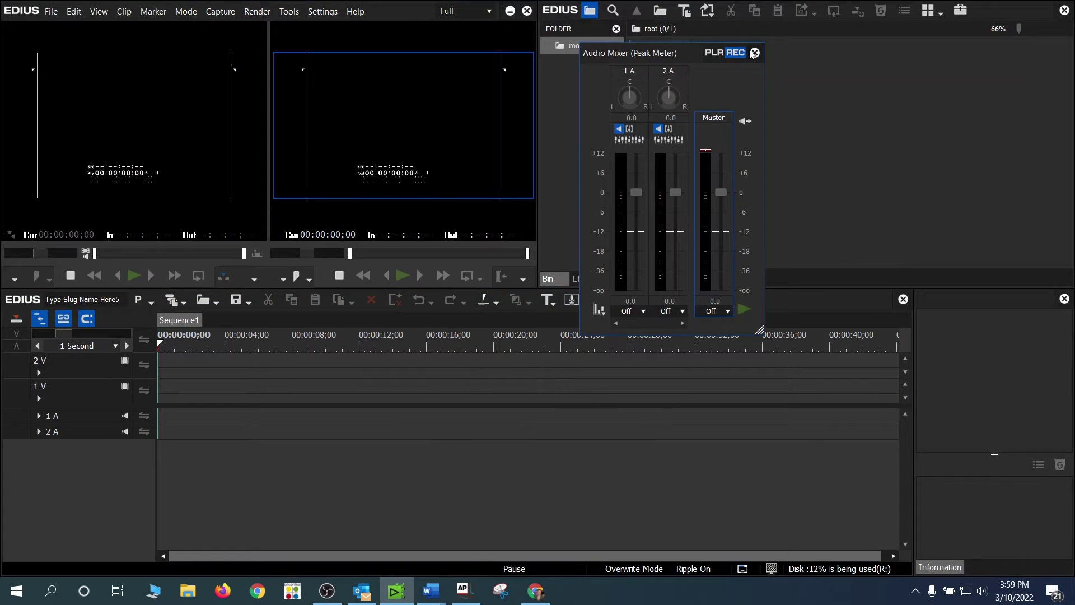
drag(684, 48, 986, 258)
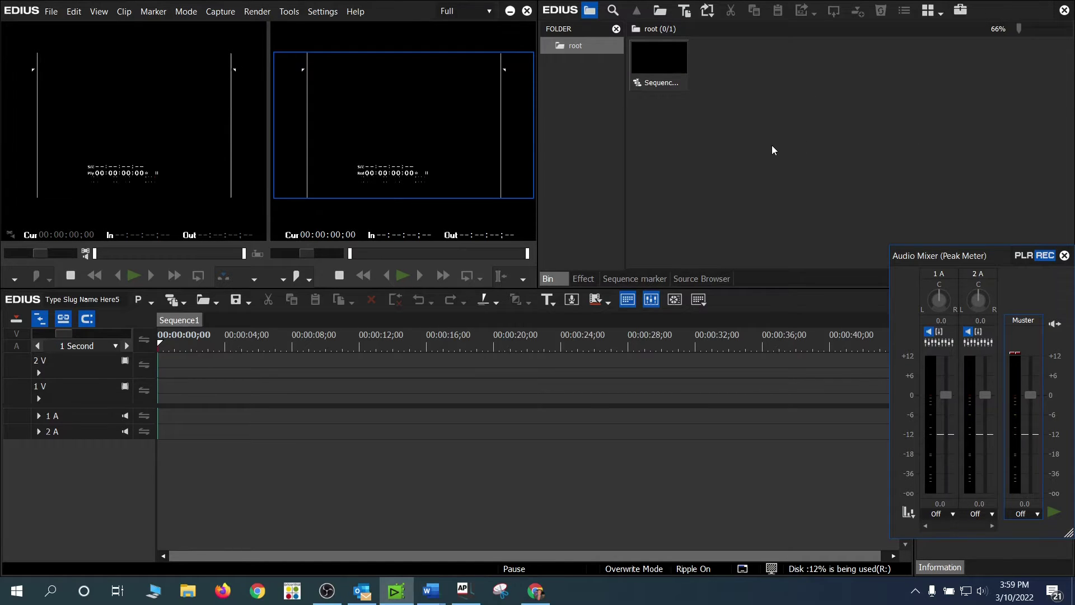
- Import the BHDN_NA-47TH_TRAVEL MASK MANDATE clip into the bin from the FromOasis folder on the RawVideoRepository drive
click(814, 117)
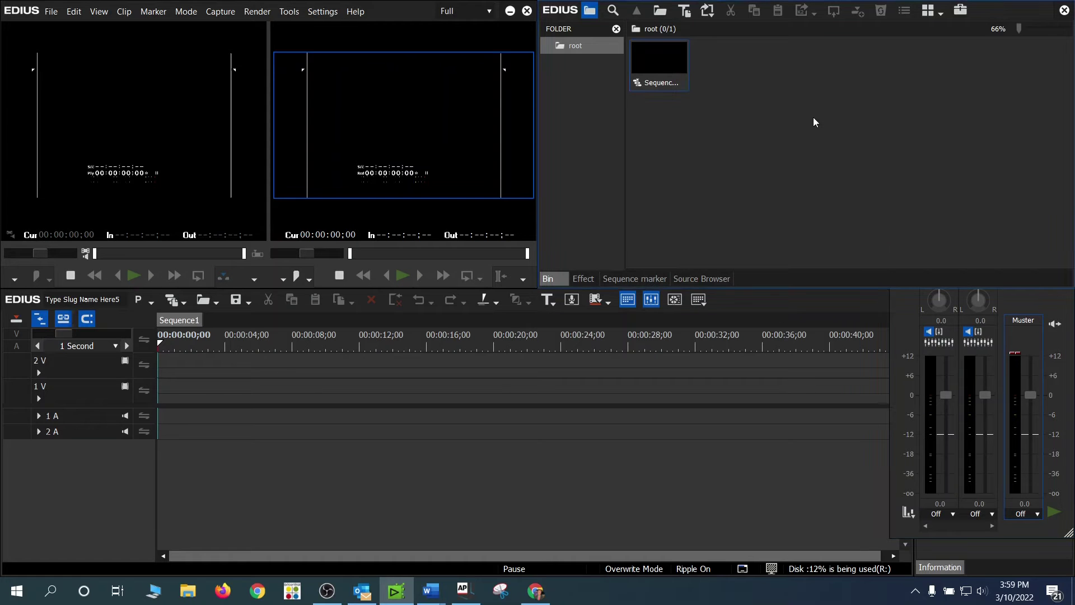
double_click(814, 117)
click(254, 207)
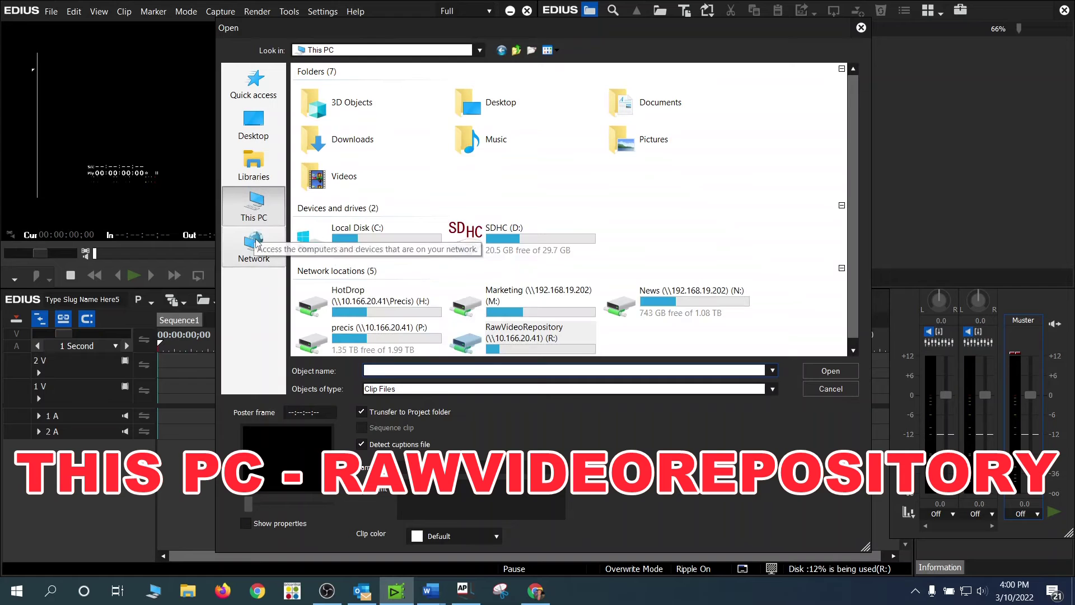
scroll(543, 319, down, 1)
double_click(543, 319)
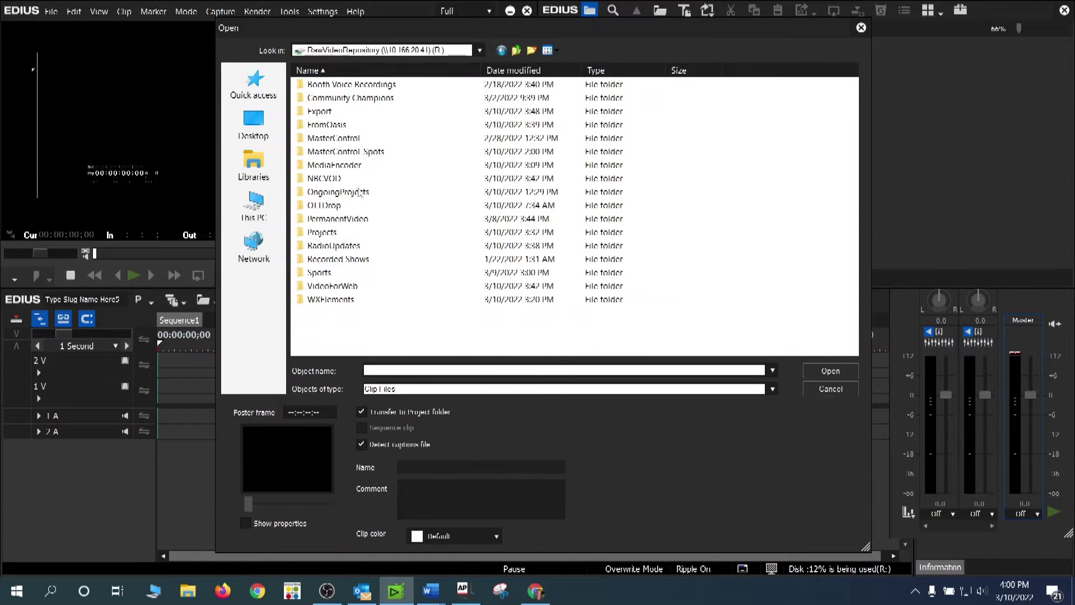
key(f)
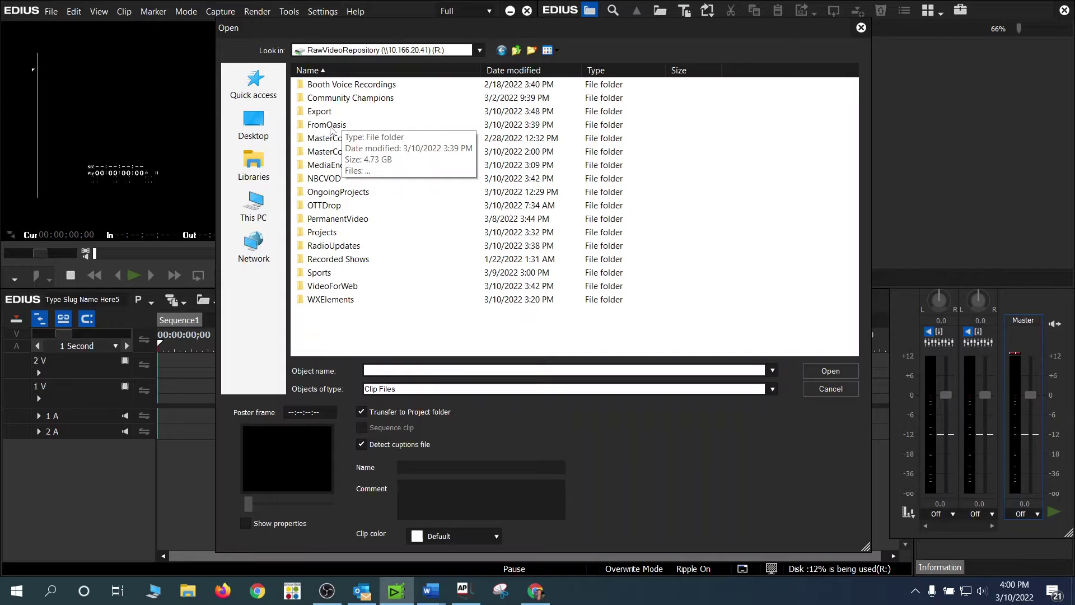
double_click(330, 128)
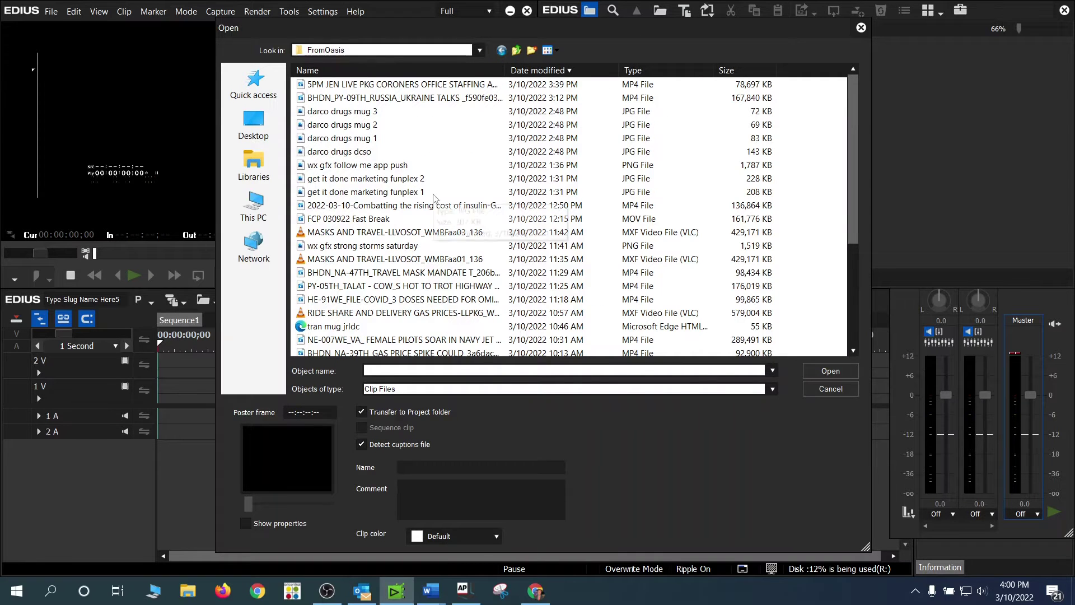
double_click(400, 274)
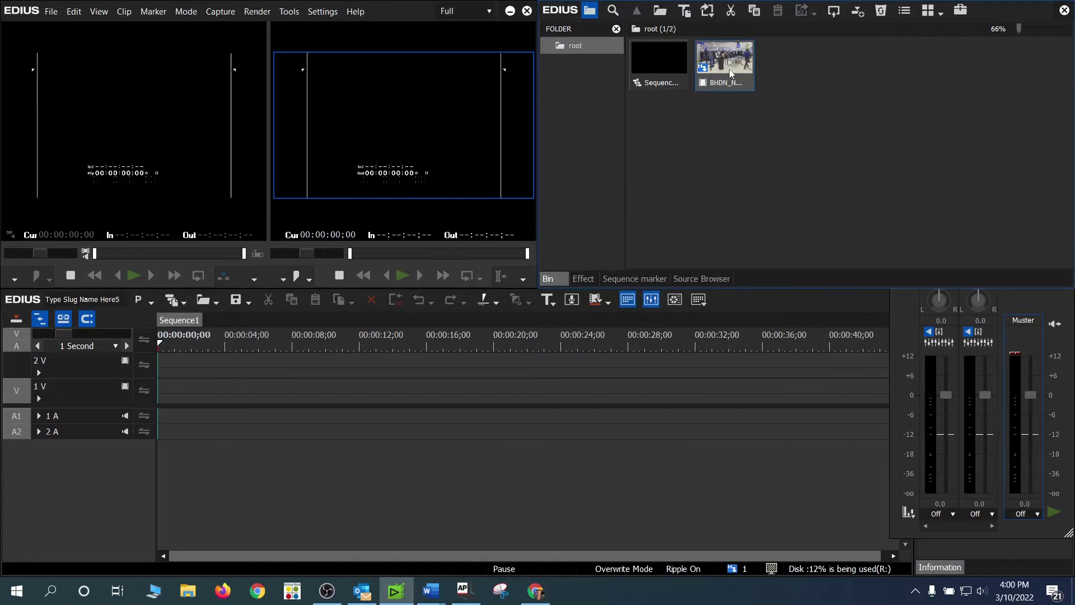
- Load the travel mask mandate clip into the player, place it at the start of track 1V, and scrub to about 40 seconds
double_click(732, 67)
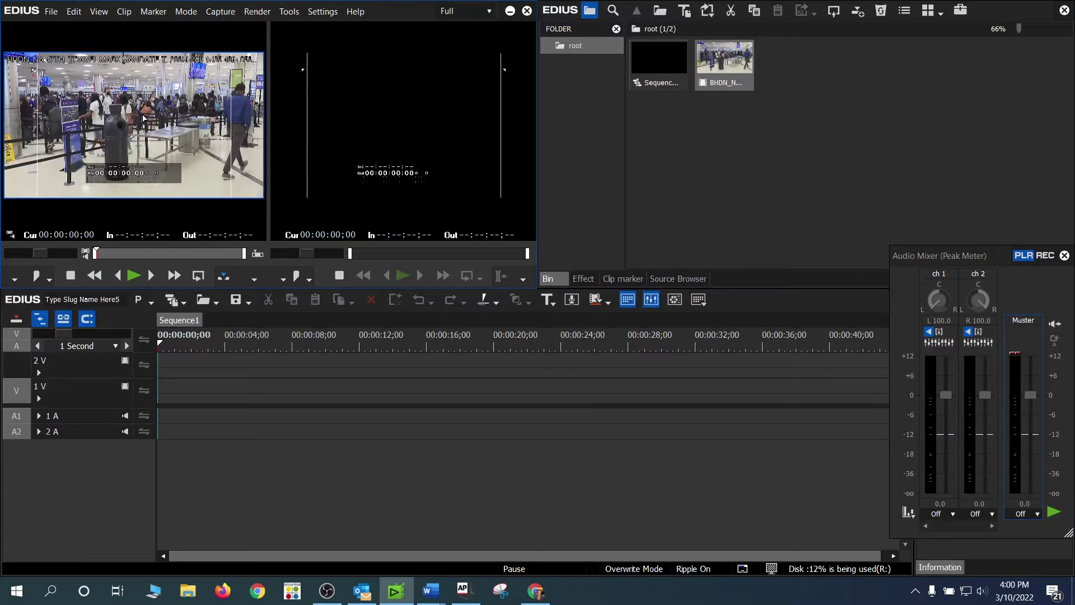
drag(133, 125, 102, 396)
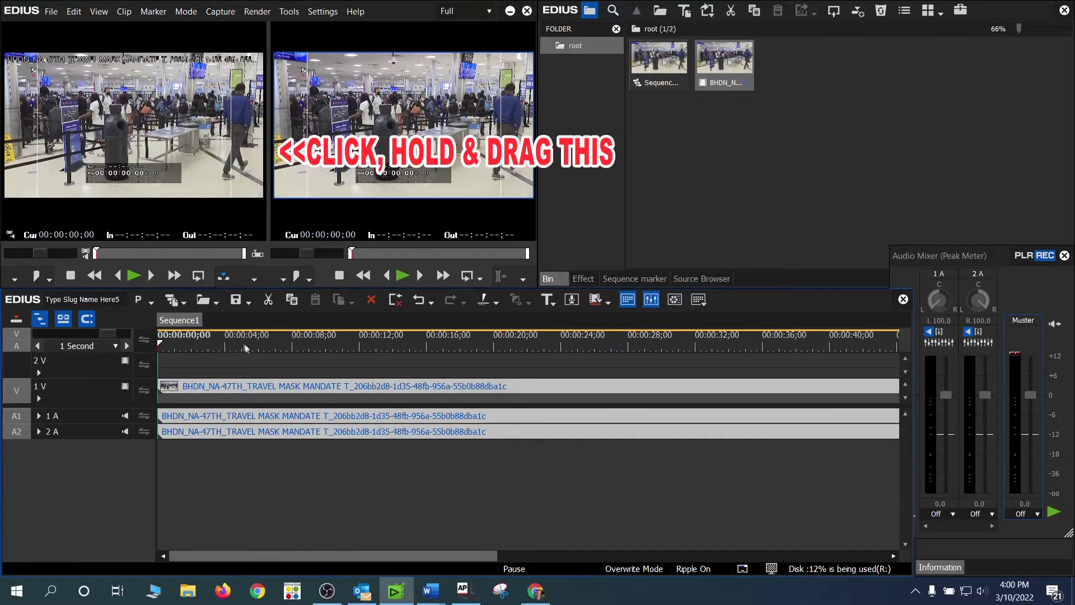
drag(195, 342, 830, 347)
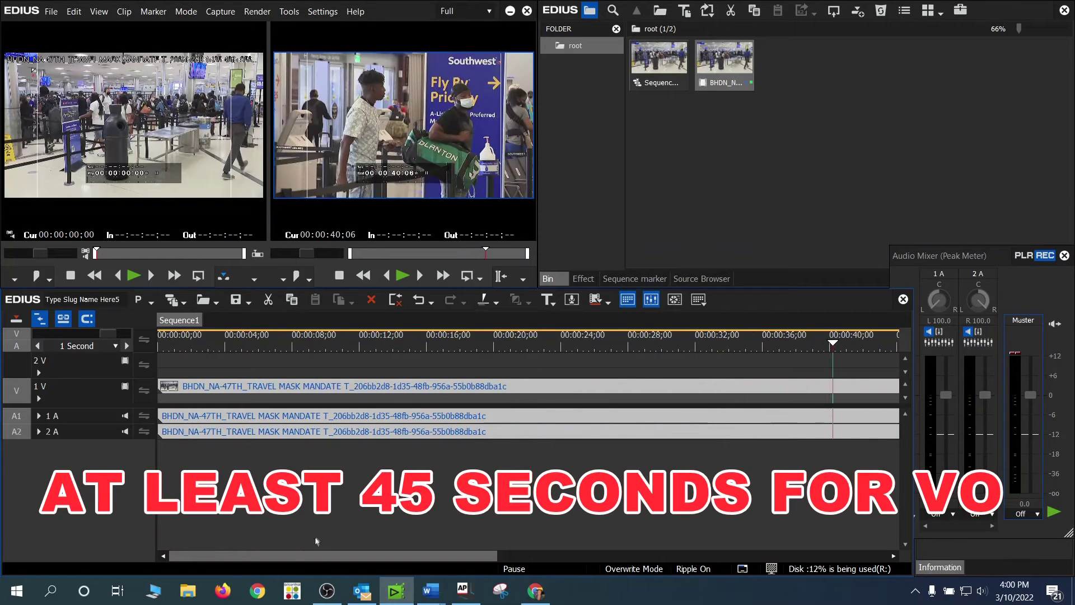
- Trim the end of the clip on the timeline to about 45 seconds
drag(300, 556, 391, 560)
drag(669, 346, 711, 344)
drag(827, 387, 712, 387)
- Scrub through the trimmed clip from its beginning to near its end
drag(643, 486, 314, 557)
drag(180, 347, 811, 354)
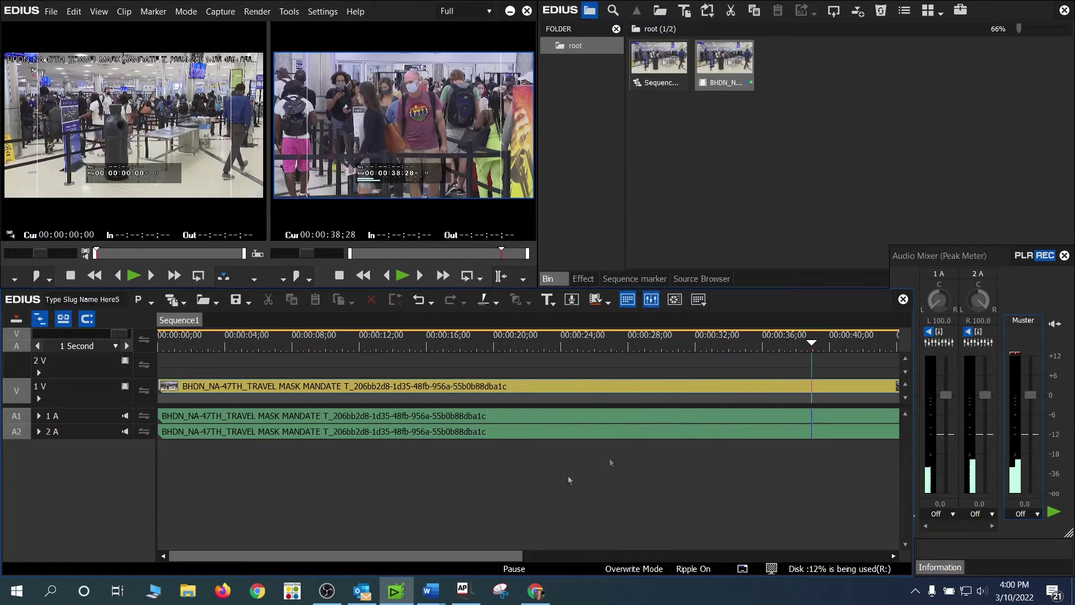
drag(678, 334, 737, 336)
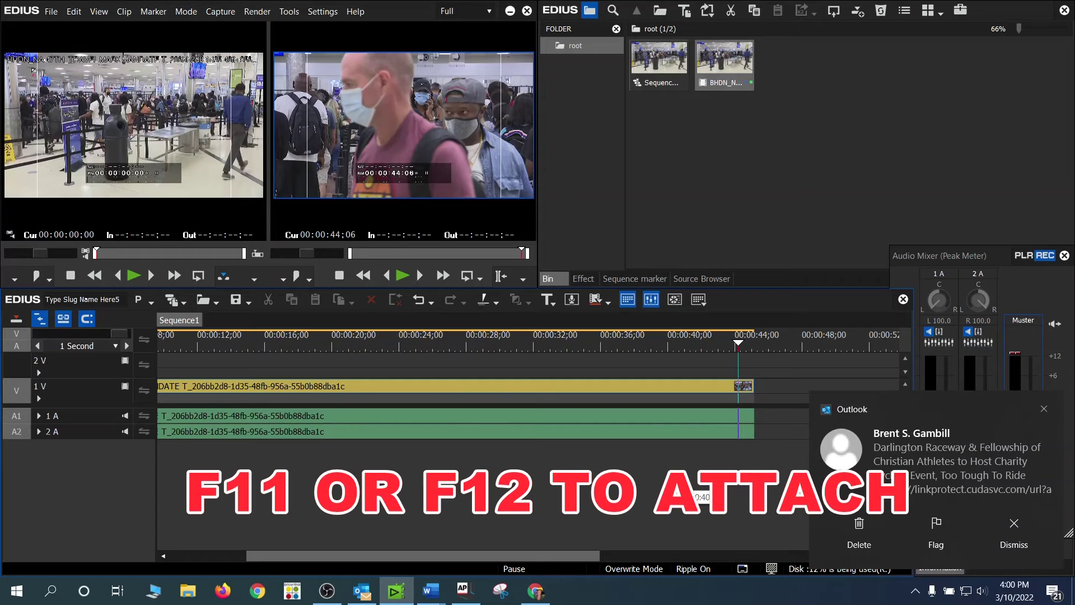
- Attach the mask mandate sequence to the 5:30 Headlines-VO1 story in the 5PM rundown using the Precis Attach exporter
key(F11)
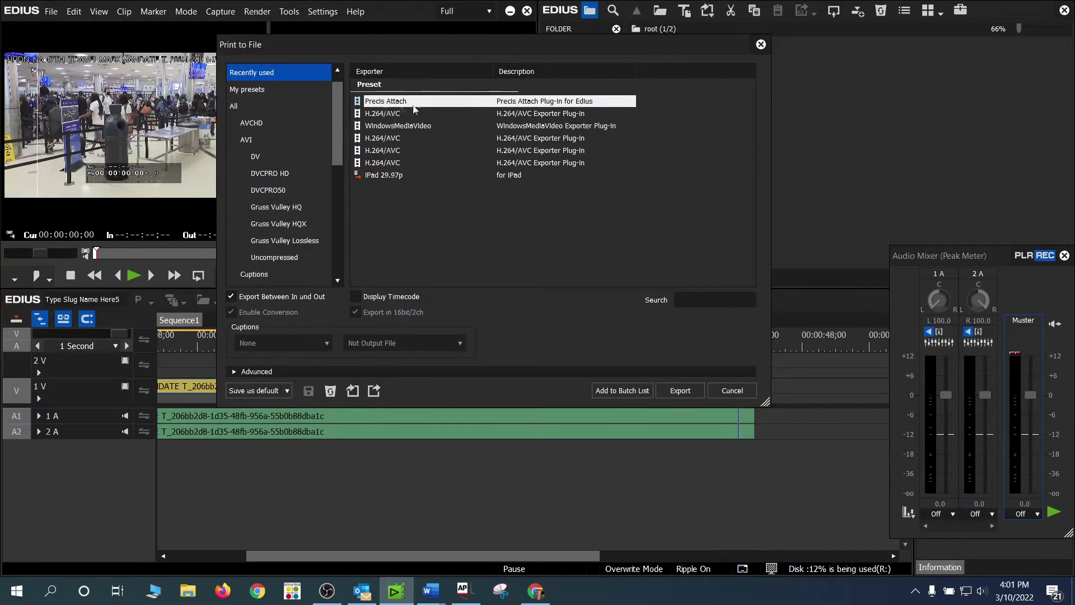
double_click(386, 103)
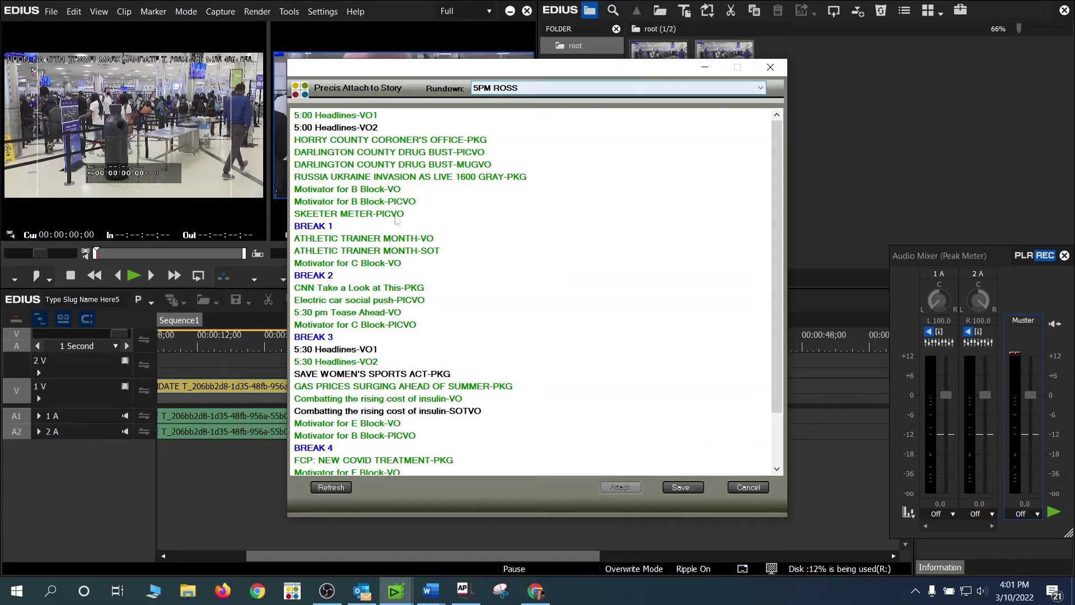
click(362, 348)
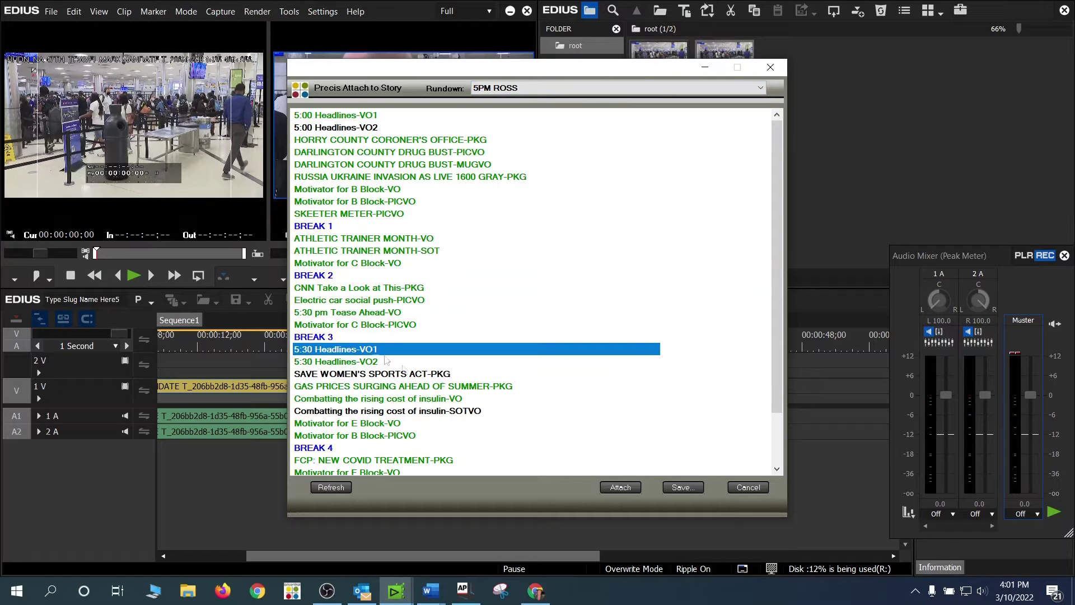
click(623, 490)
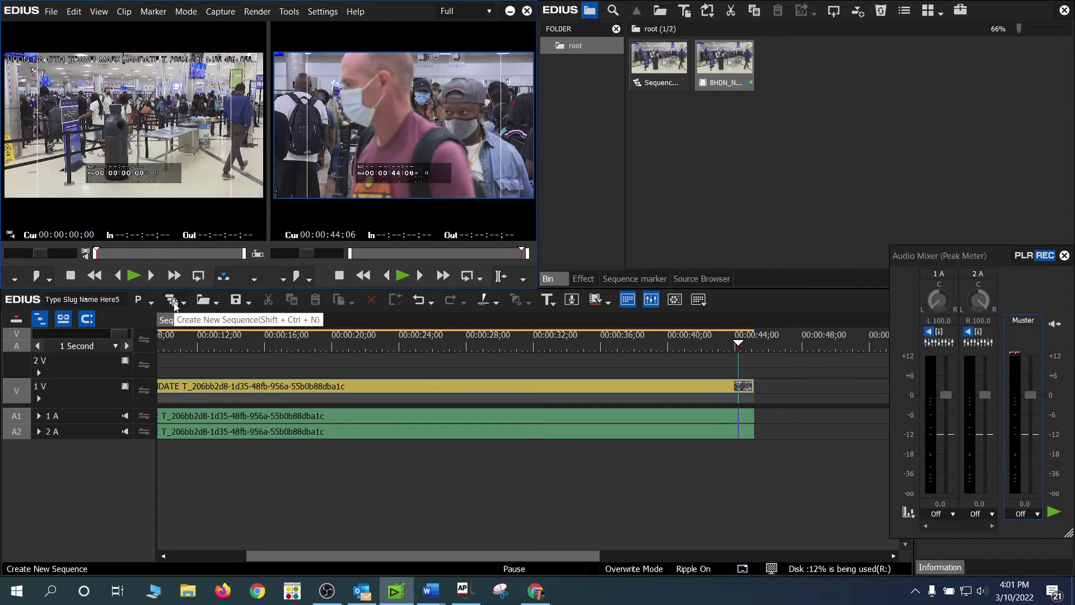
- Create a new sequence and import the MD01R-AMERICANS-STRESS-LEVELS clip from the NBCVOD folder on the RawVideoRepository drive
click(172, 300)
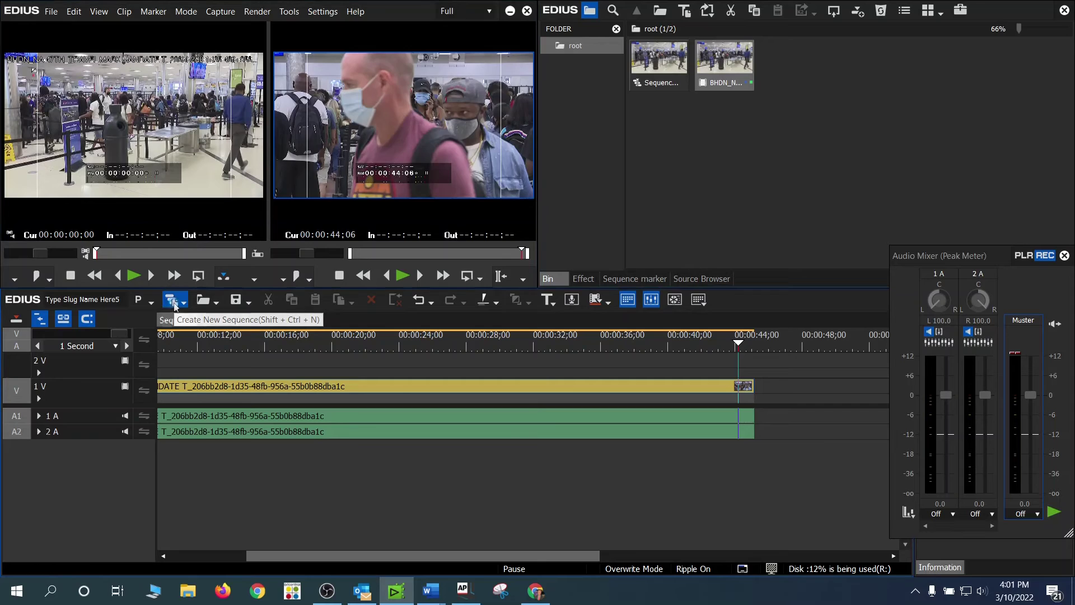
double_click(847, 239)
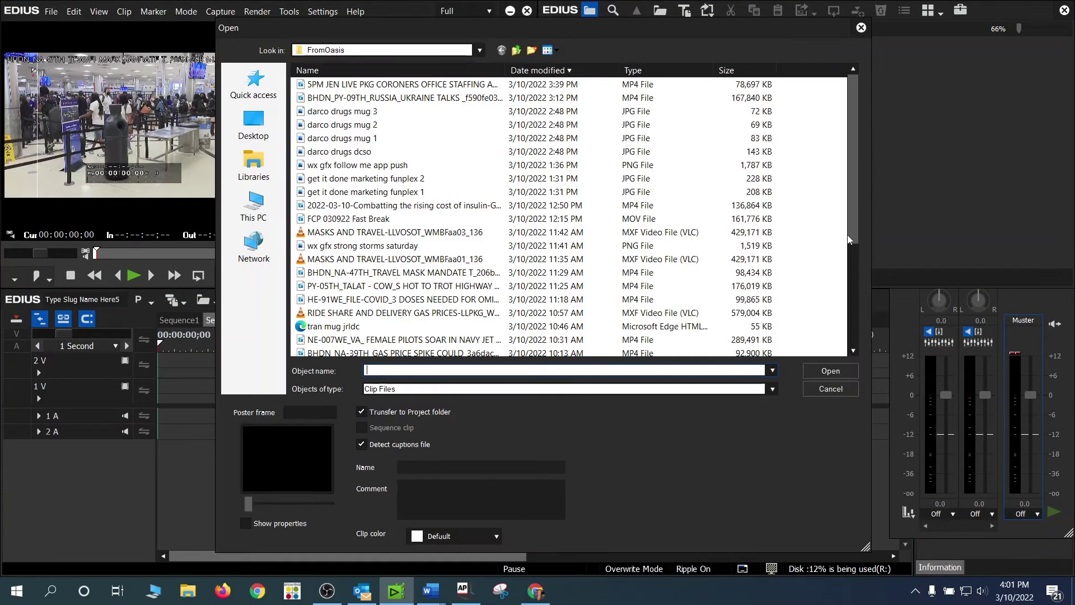
click(252, 206)
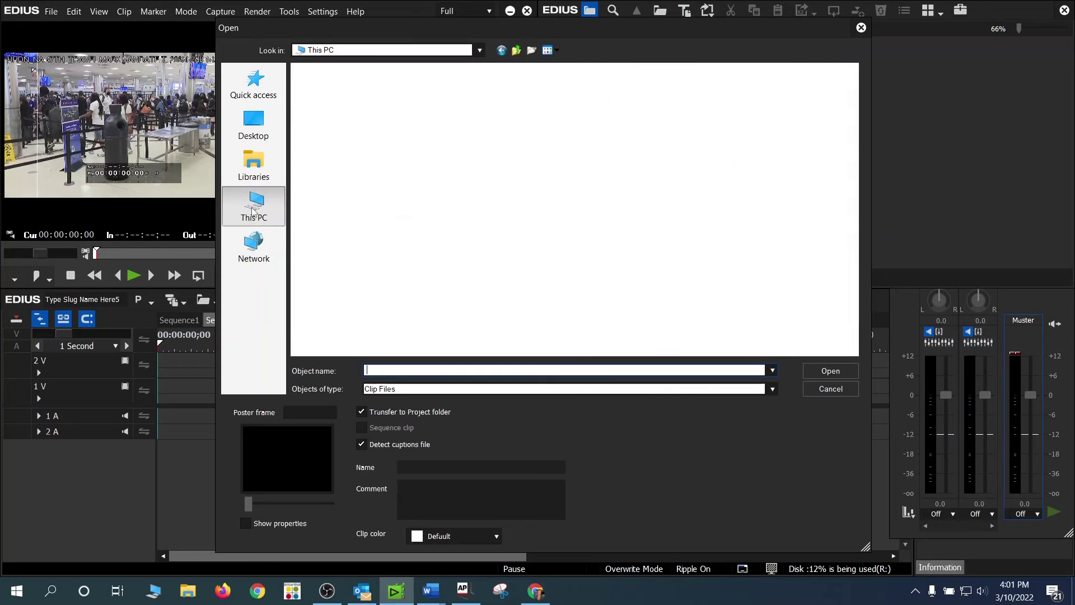
double_click(524, 332)
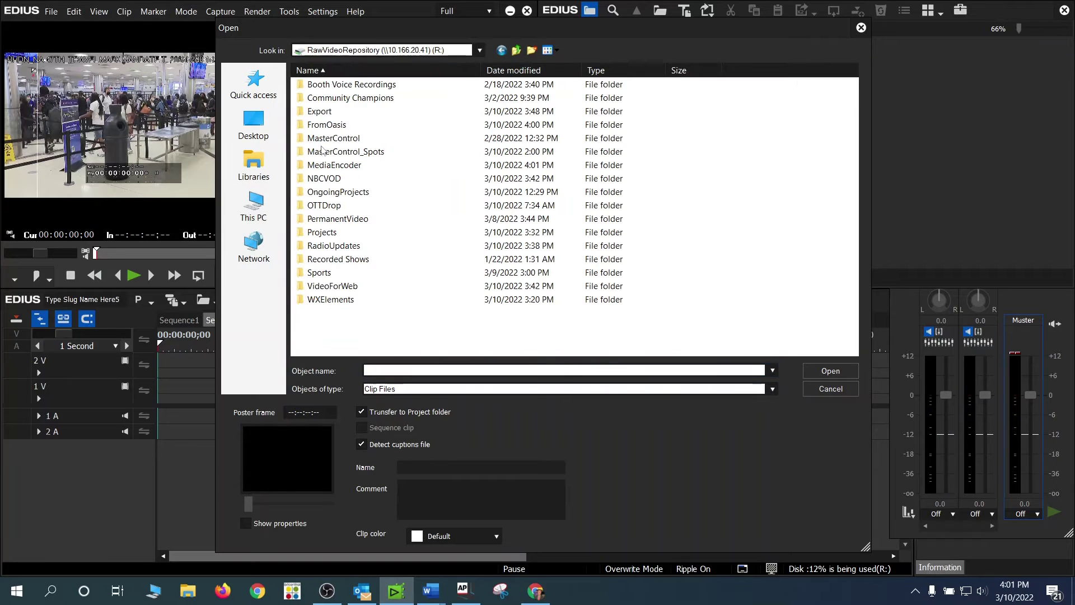
double_click(328, 179)
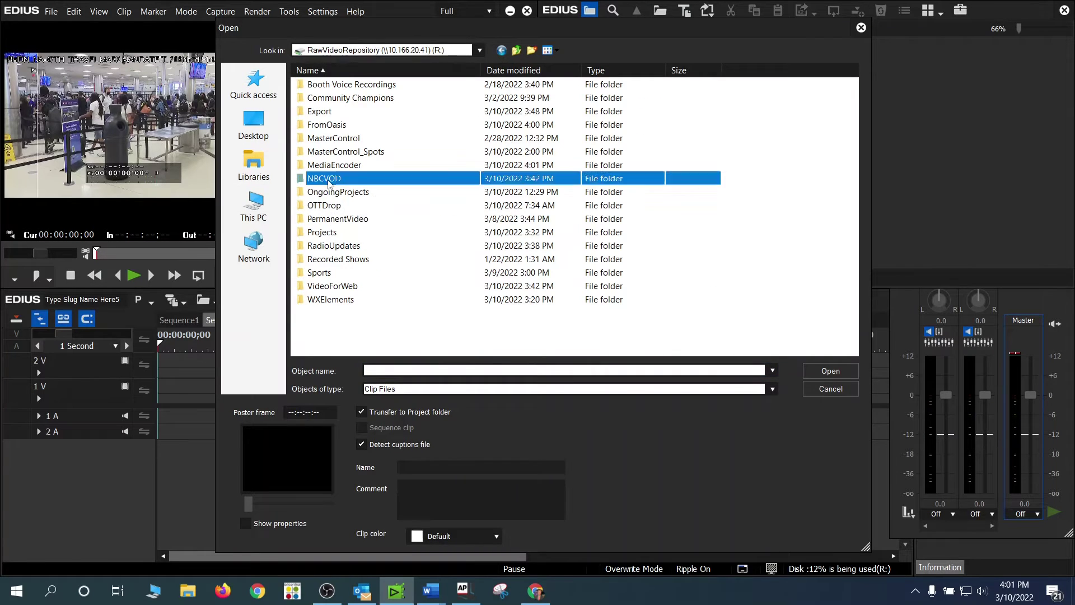
double_click(361, 98)
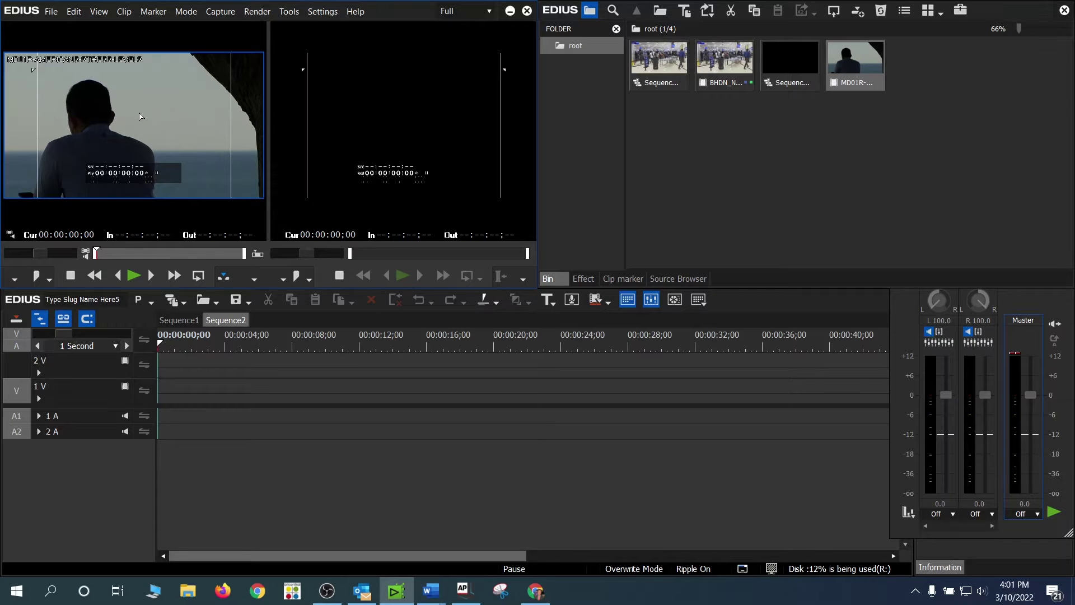
- Place the stress levels clip at the start of track 1V and check its closing shot from about 37 seconds onward
drag(171, 390, 162, 391)
drag(223, 344, 804, 356)
drag(479, 555, 601, 555)
click(577, 345)
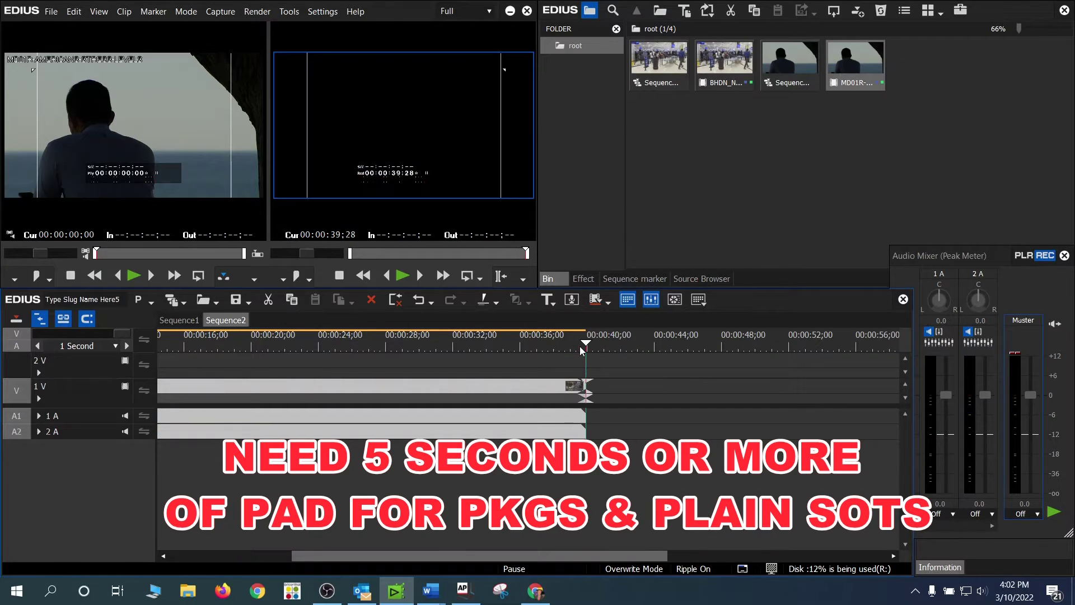
click(575, 349)
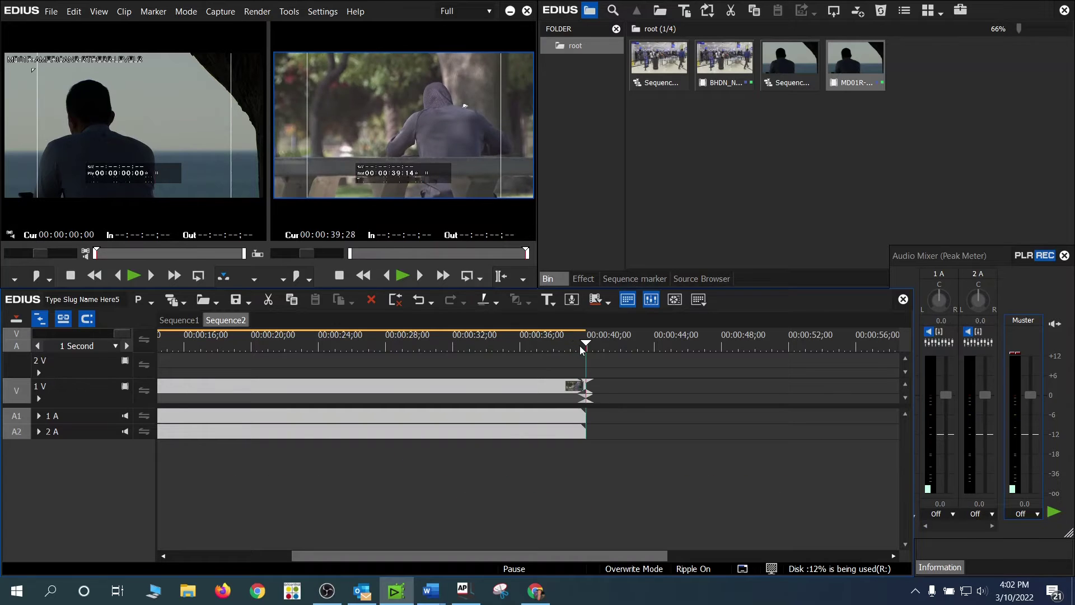
click(576, 349)
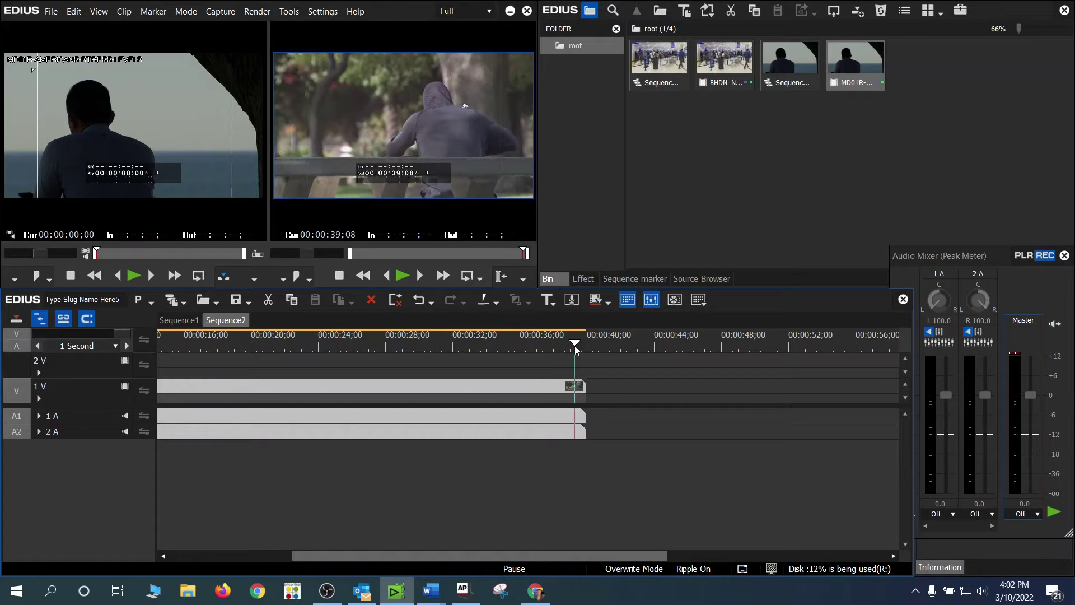
click(537, 347)
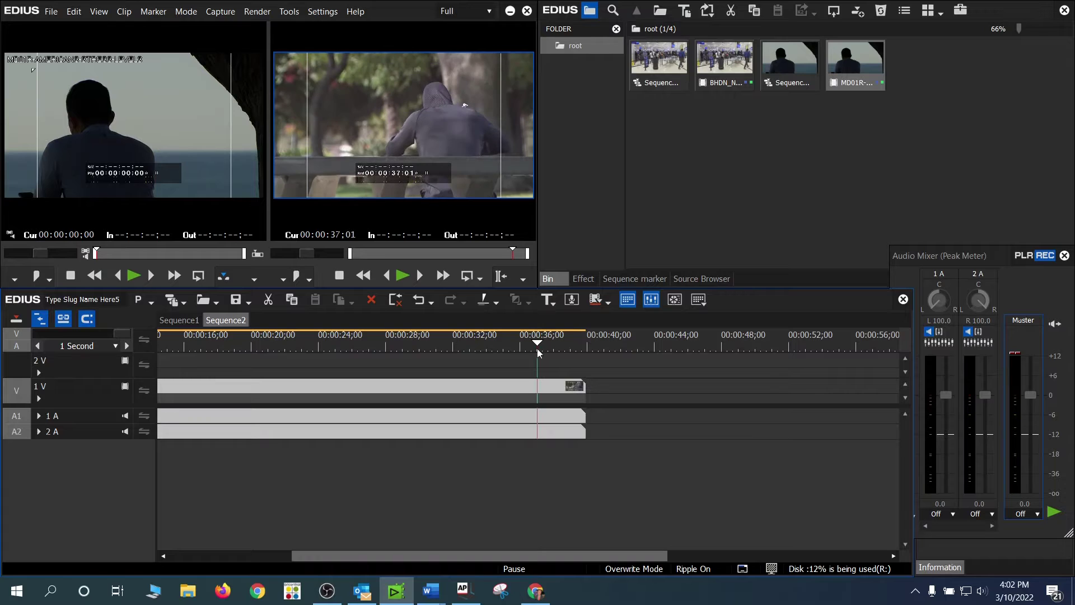
- Split the stress levels clip on the timeline at 00:00:04;20
drag(540, 554, 226, 498)
drag(227, 334, 236, 336)
click(214, 391)
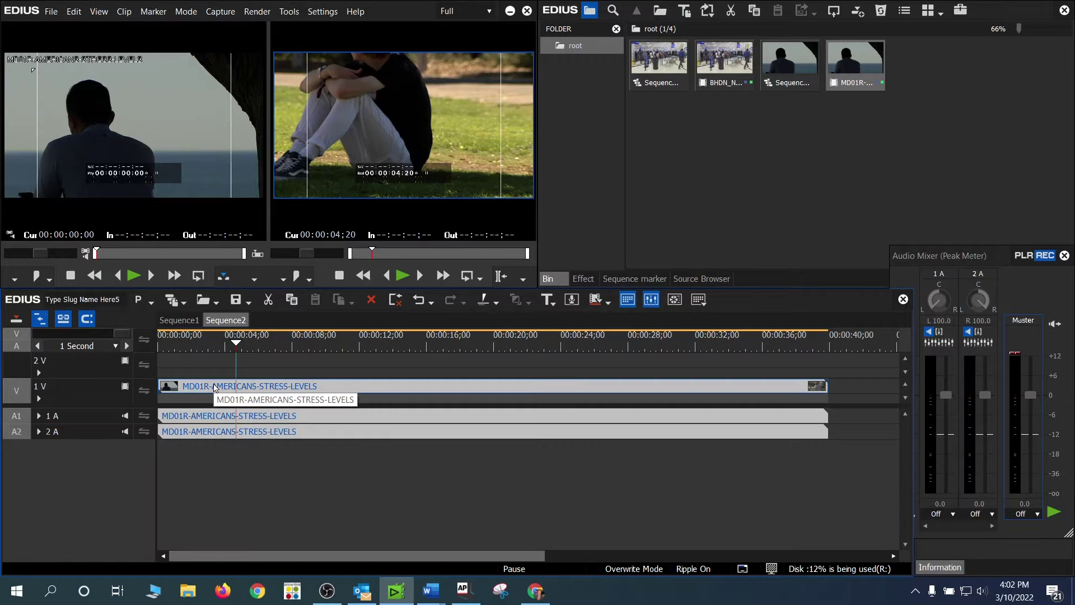
key(c)
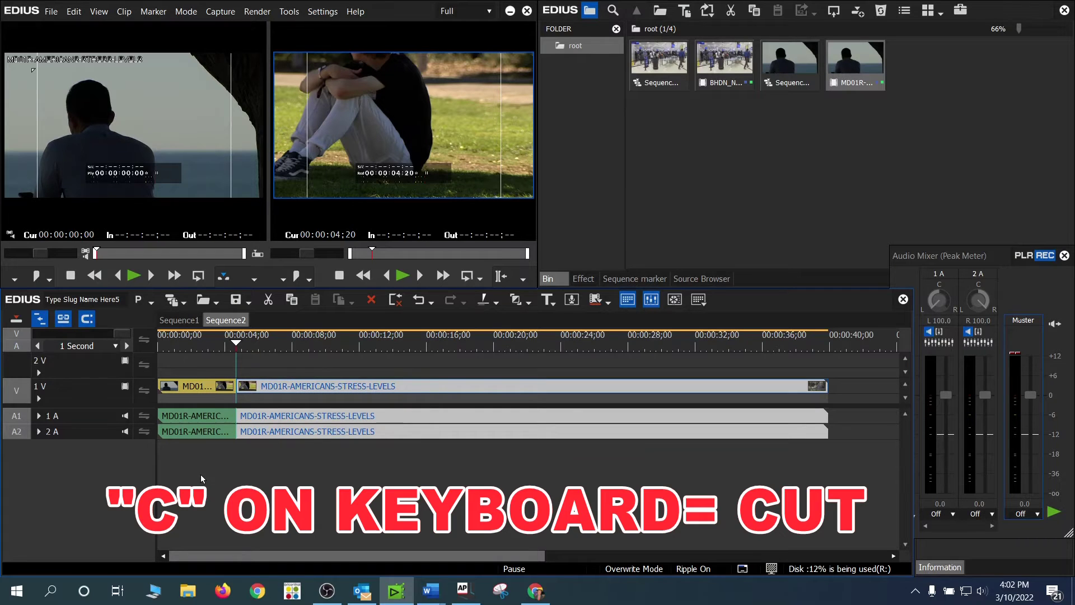
- Copy the short opening segment of the stress levels clip and paste it directly after the end of the main clip
click(205, 392)
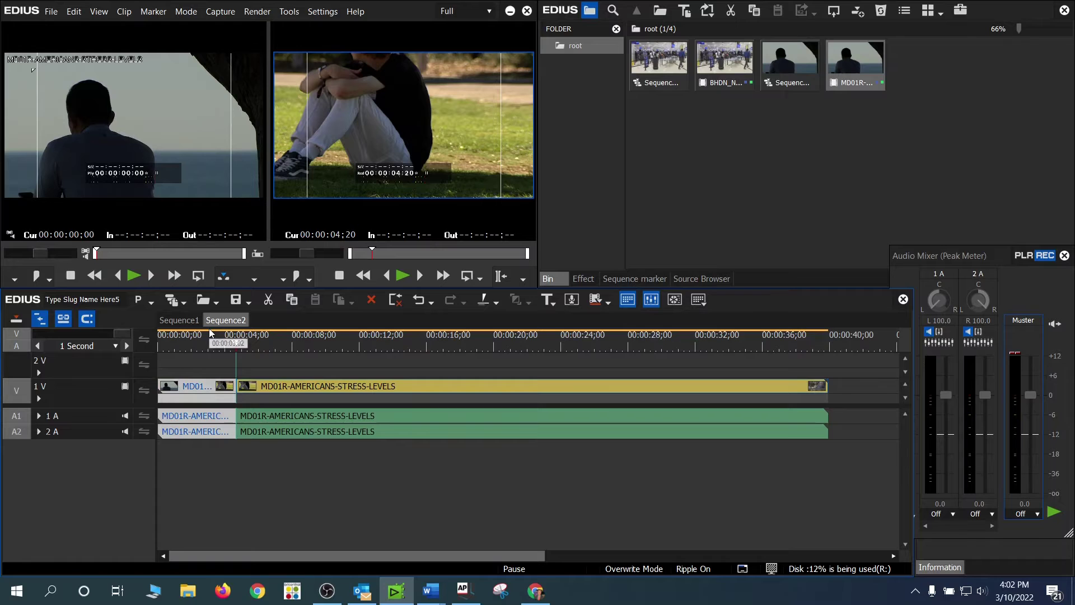
right_click(201, 395)
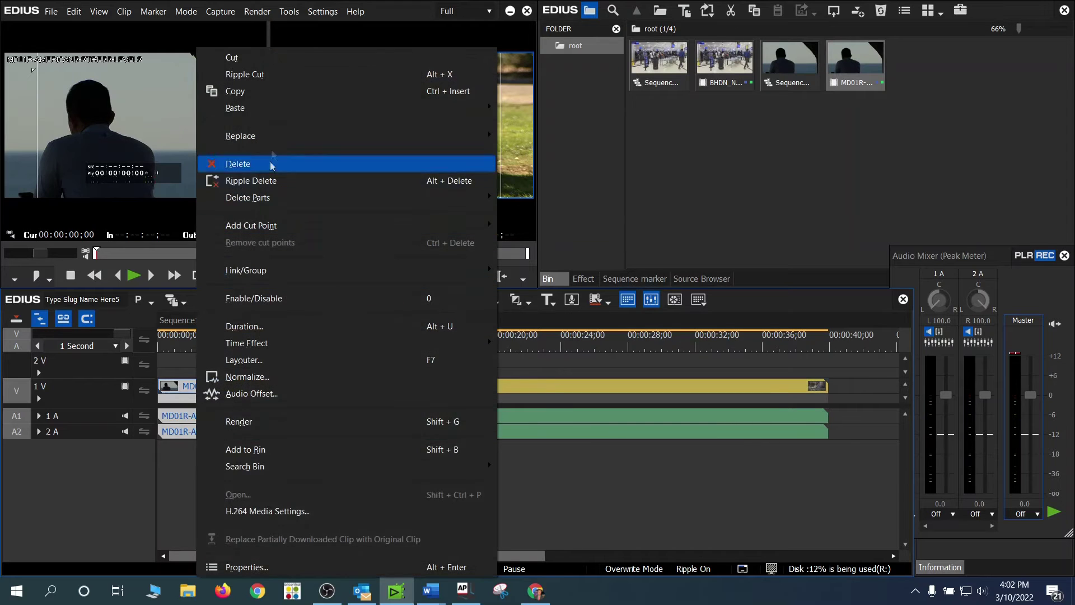
click(263, 91)
click(436, 475)
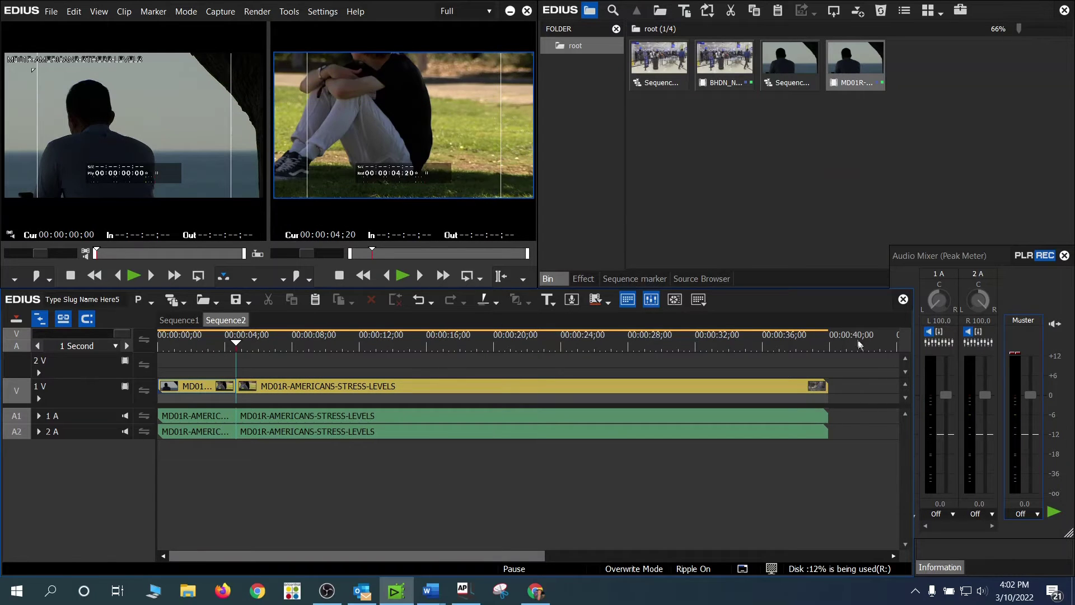
key(End)
drag(532, 556, 688, 555)
right_click(545, 382)
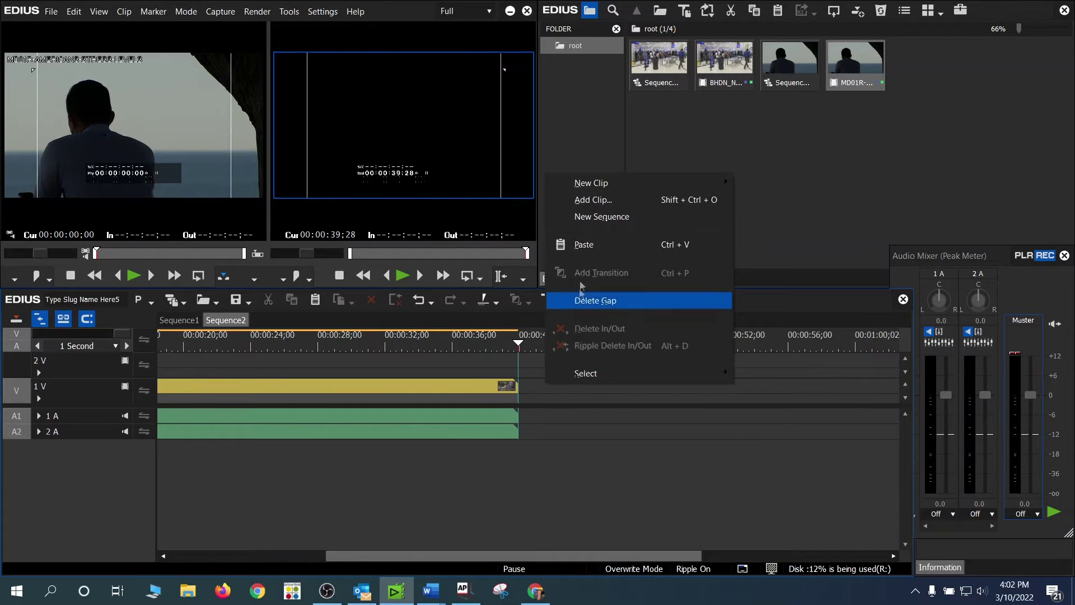
click(580, 244)
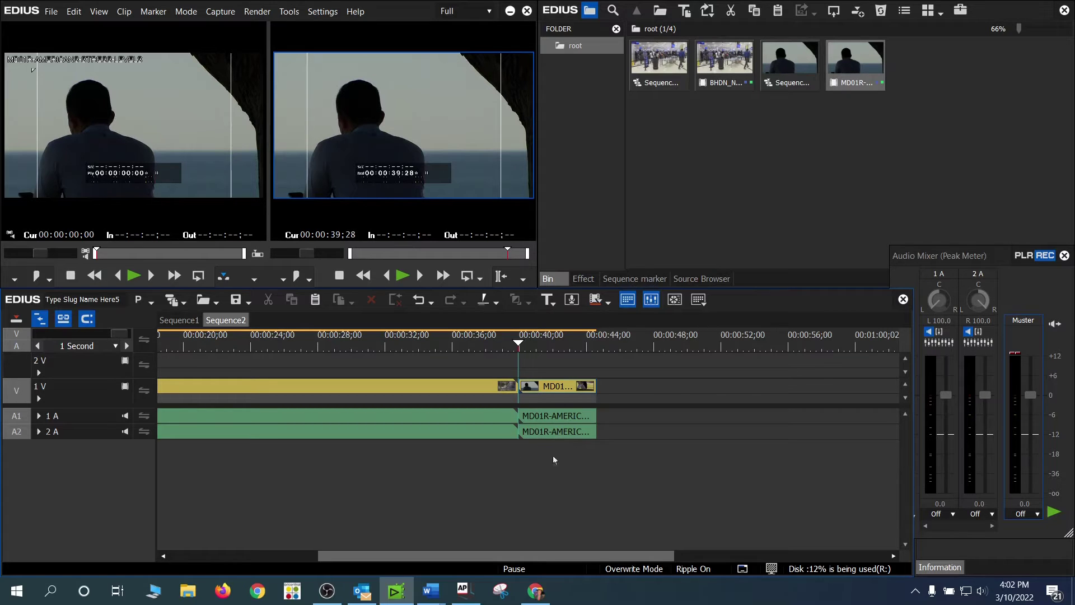
- Ungroup the pasted pad segment's video and audio and delete its audio on both A1 and A2
drag(553, 460, 576, 342)
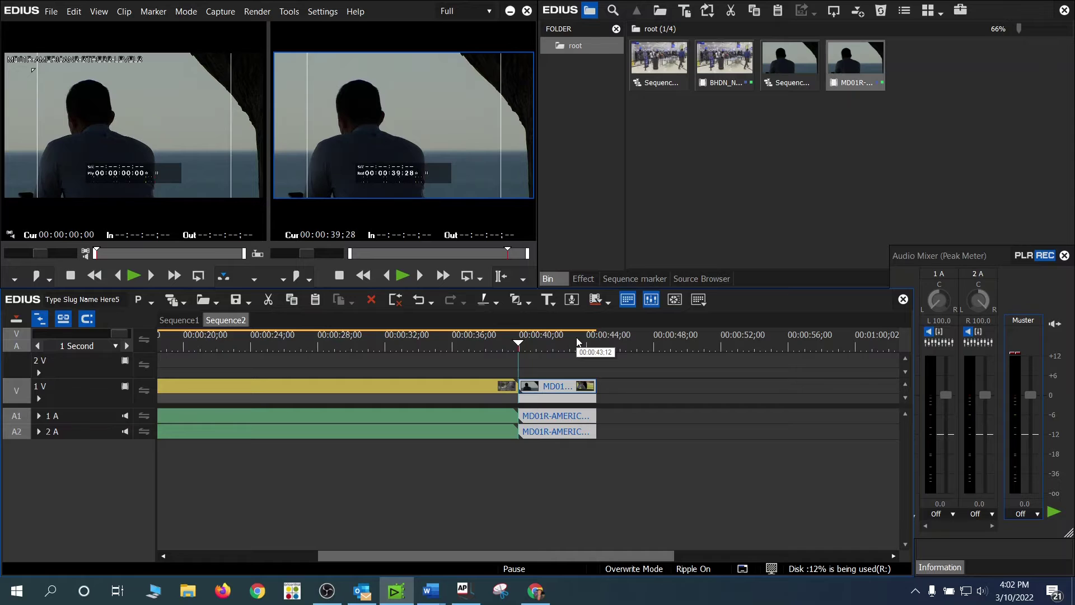
key(alt+g)
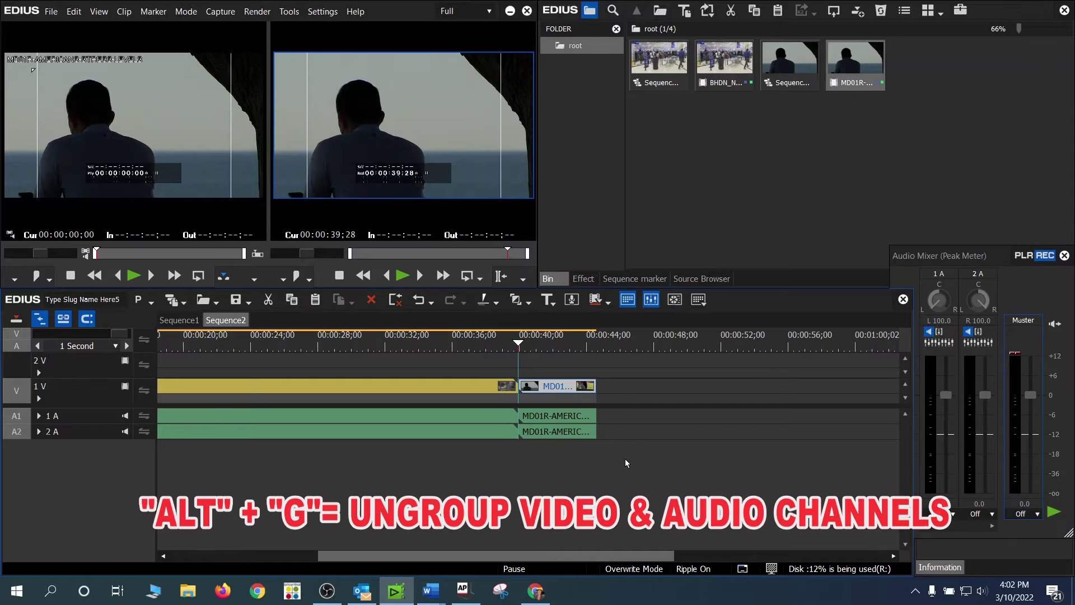
click(613, 429)
drag(608, 460, 551, 415)
key(Delete)
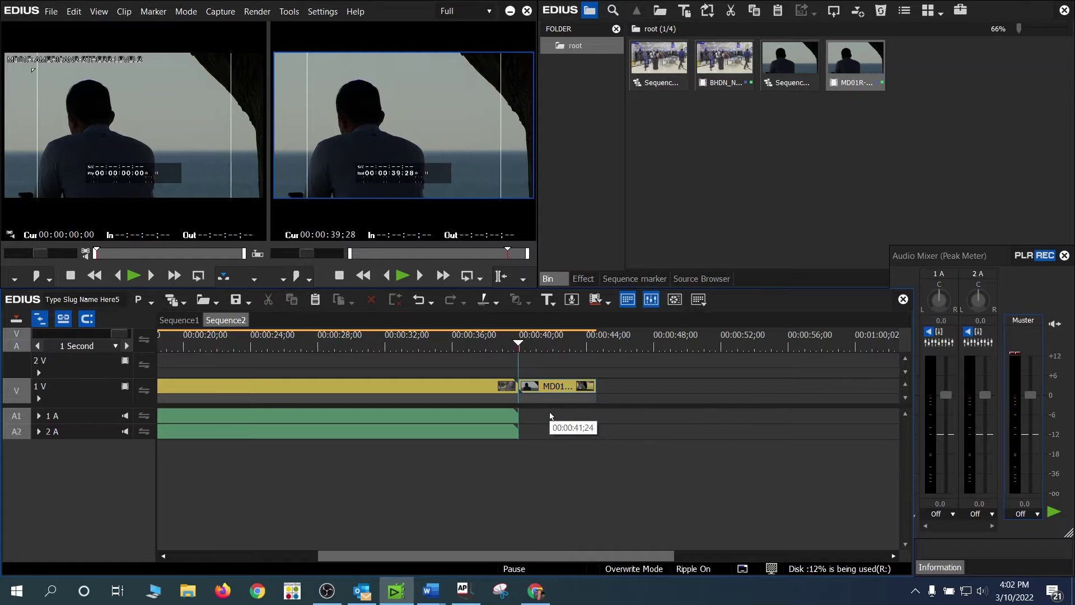
- Play the transition into the silent pad segment, and play the opening of the sequence for comparison
click(507, 344)
key(space)
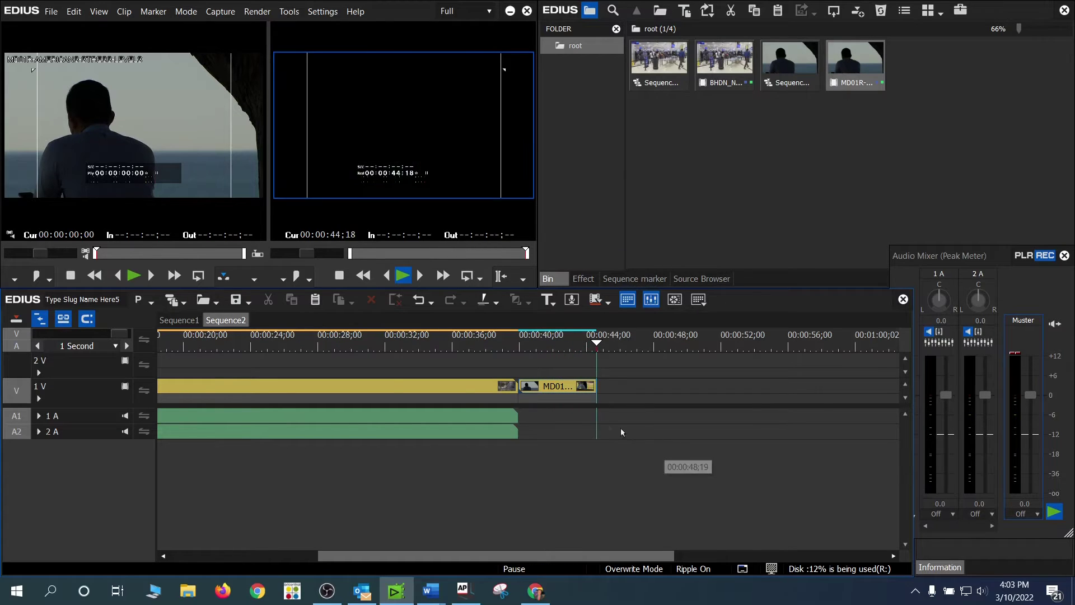
key(Home)
key(space)
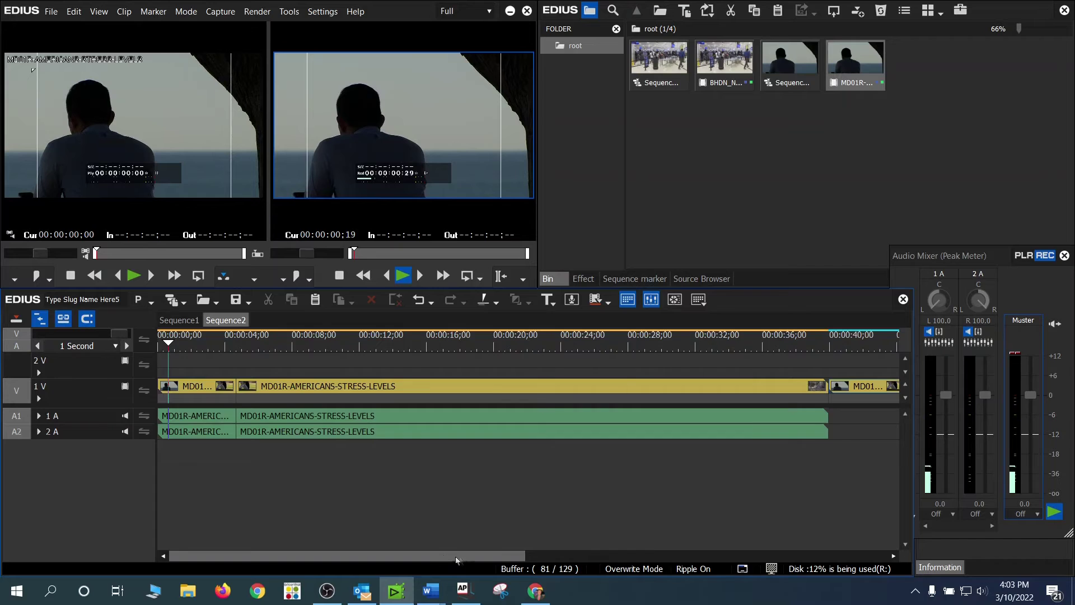
- Delete the pasted pad segment from the end of track 1V
drag(456, 560, 631, 560)
click(507, 386)
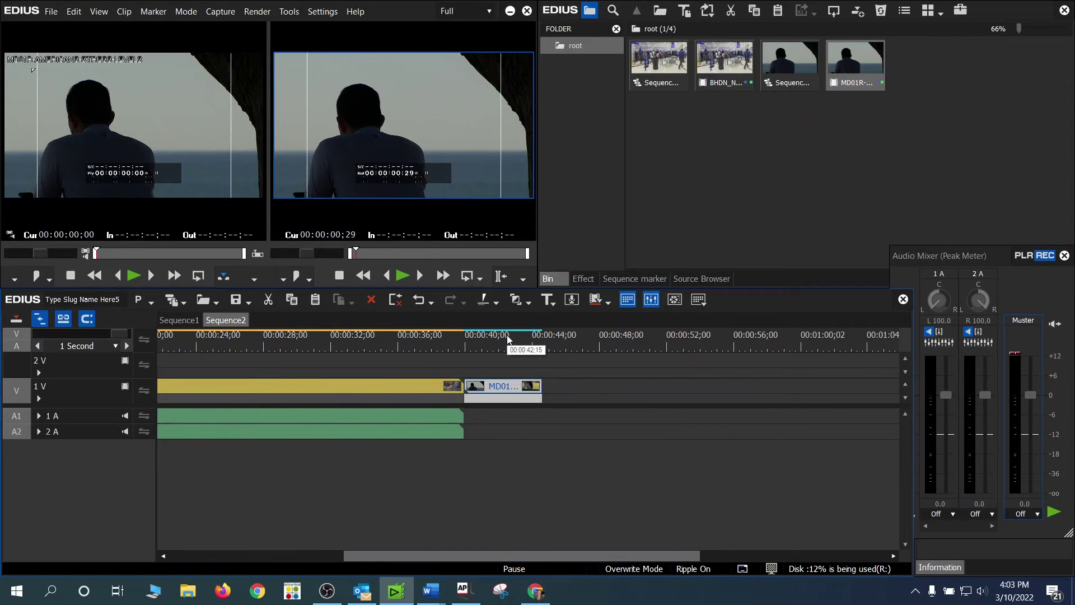
key(Delete)
- Move the playhead to about 35 seconds, ungroup the main stress levels clip's video and audio, and select only the video
drag(456, 342, 387, 343)
click(421, 387)
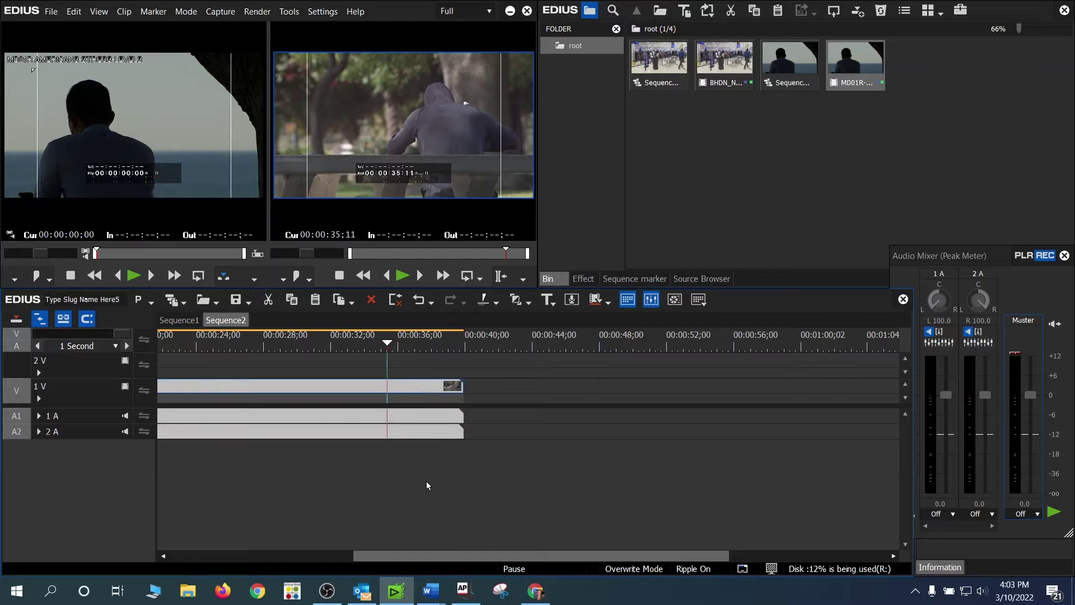
drag(446, 487, 447, 356)
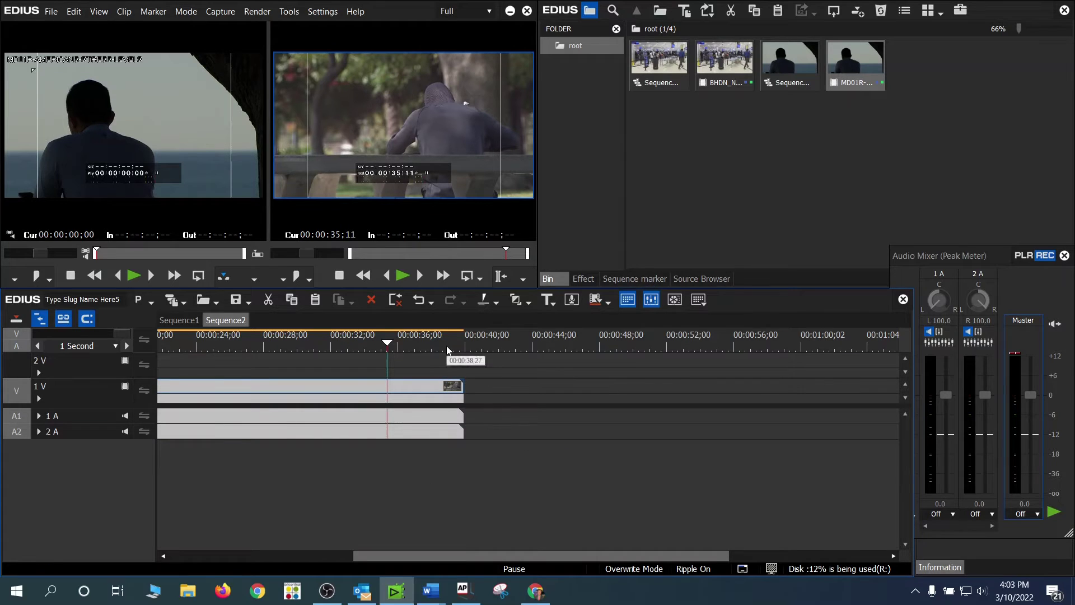
click(484, 435)
click(442, 387)
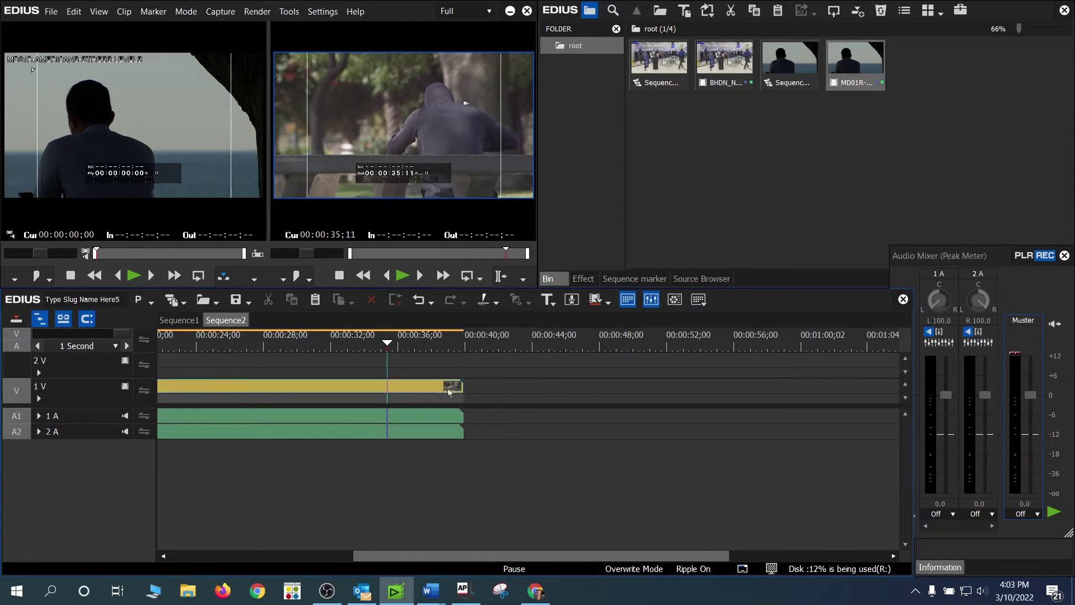
- Set the main clip's video speed to 50% and play the slowed video past the end of the audio
right_click(404, 388)
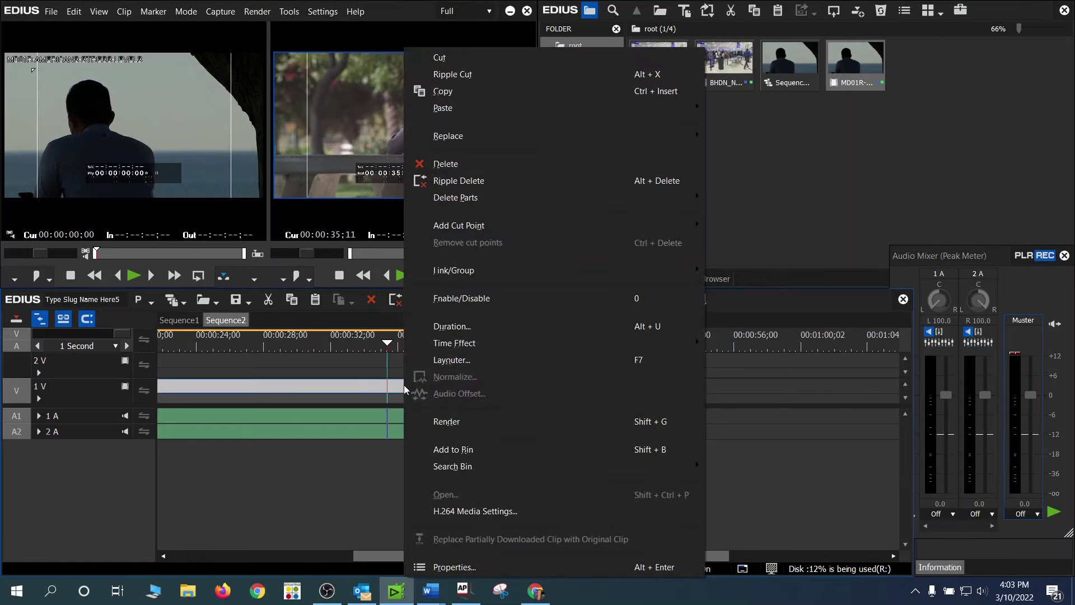
mouse_move(620, 341)
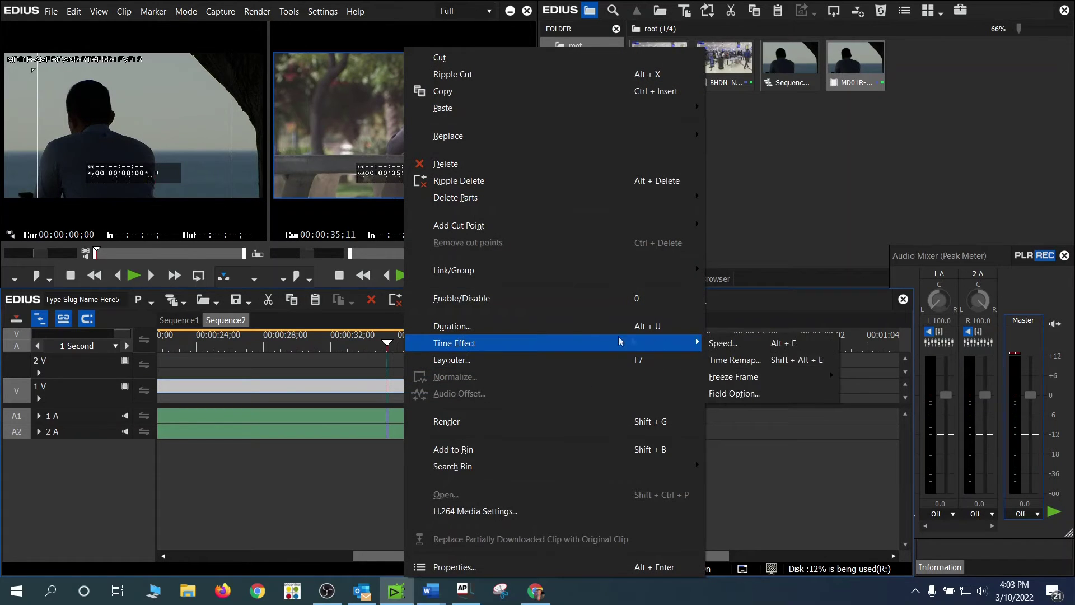
click(722, 344)
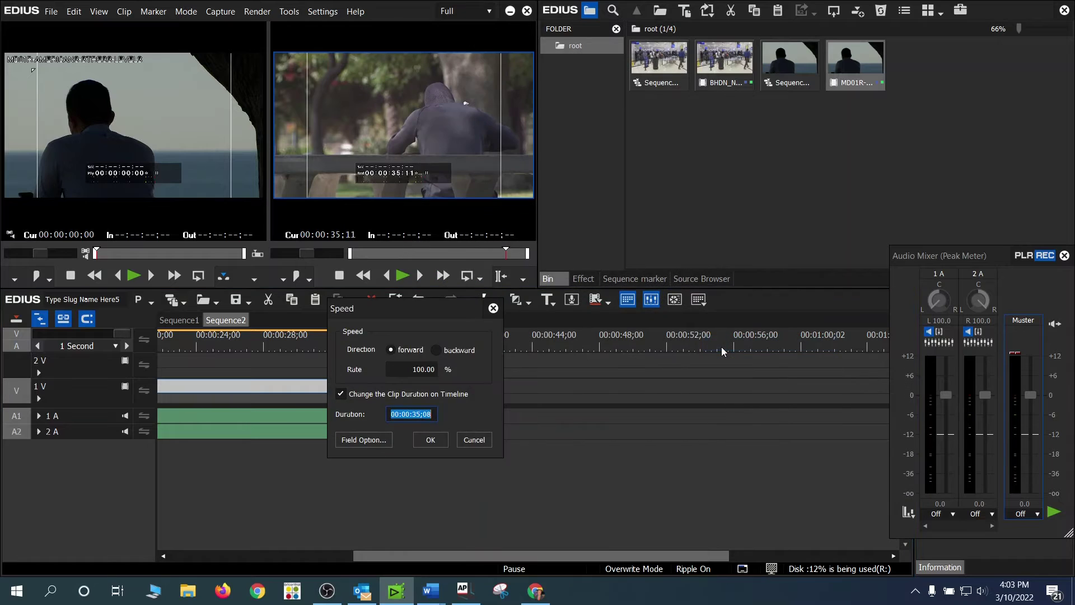
click(411, 371)
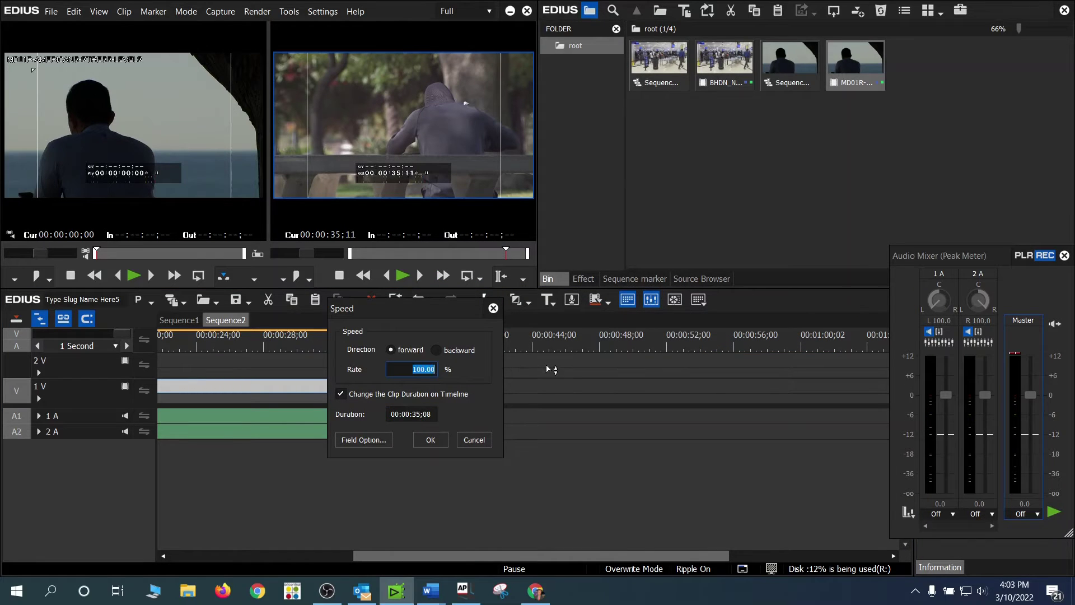
text(50)
click(431, 440)
key(space)
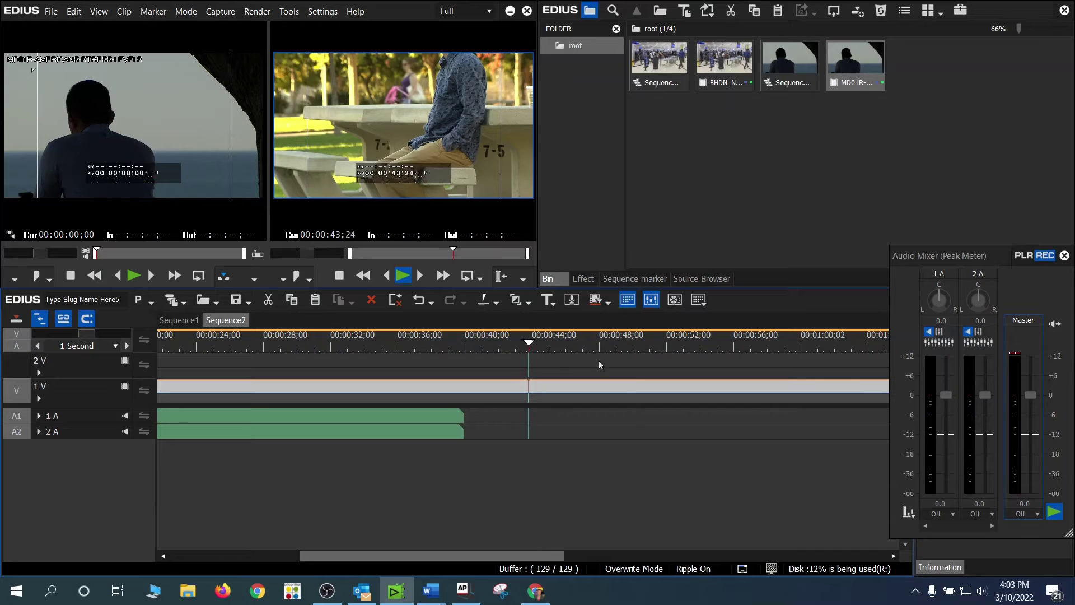
- Split the slowed stress levels video at 00:00:49;18, delete the part after the cut, and scrub back through the remaining pad
key(space)
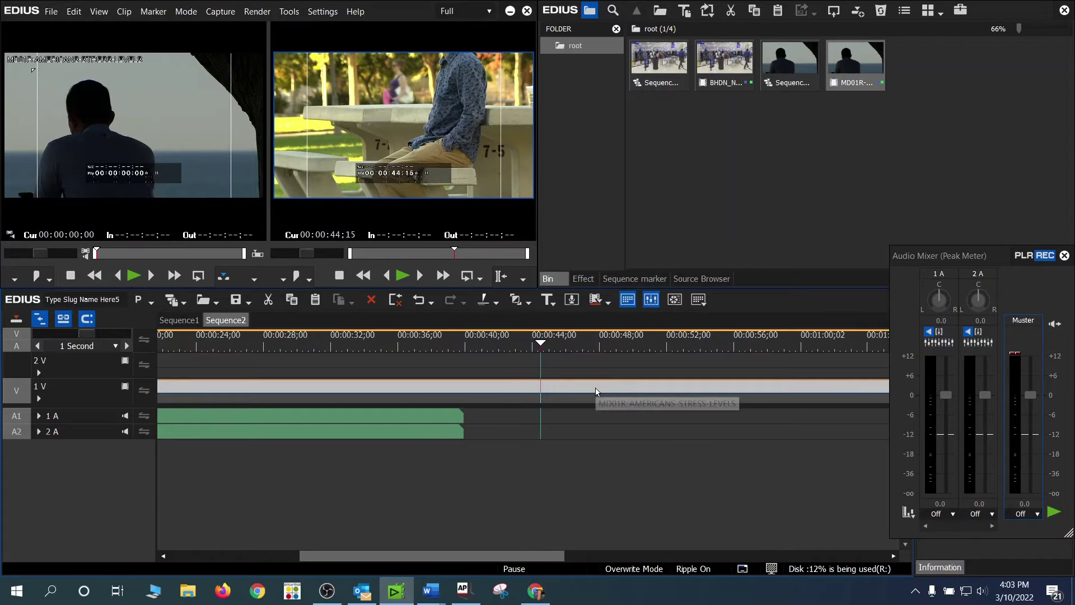
click(626, 342)
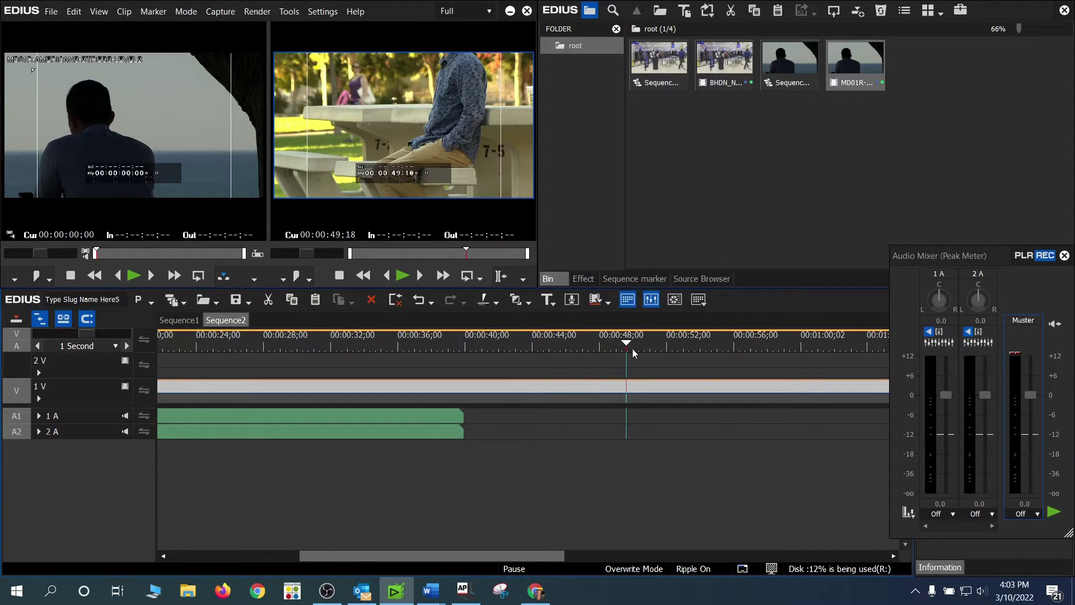
click(597, 394)
key(c)
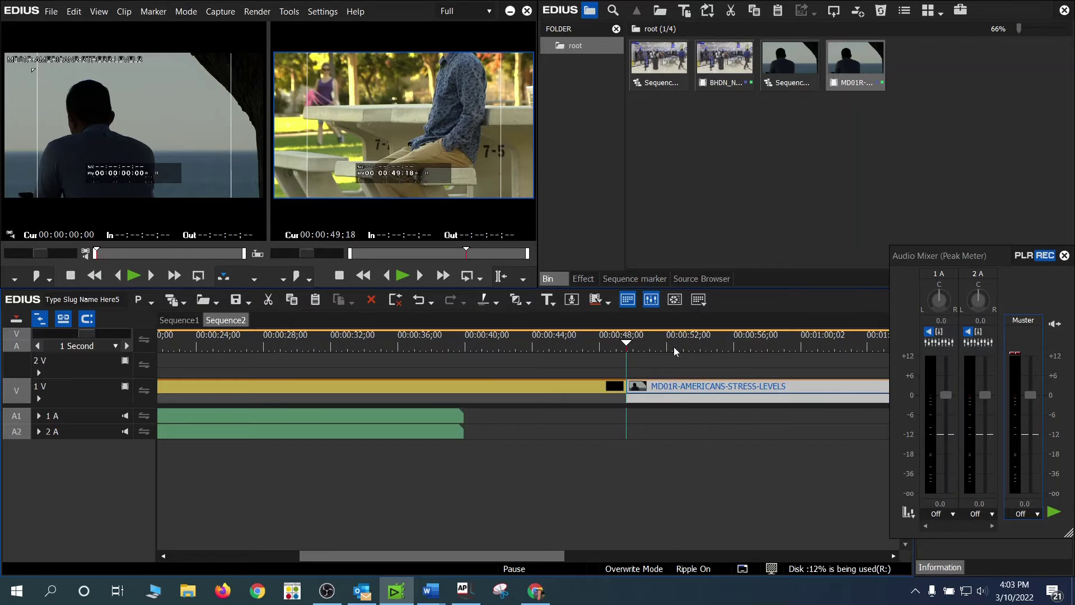
key(Delete)
click(557, 343)
drag(568, 345, 513, 361)
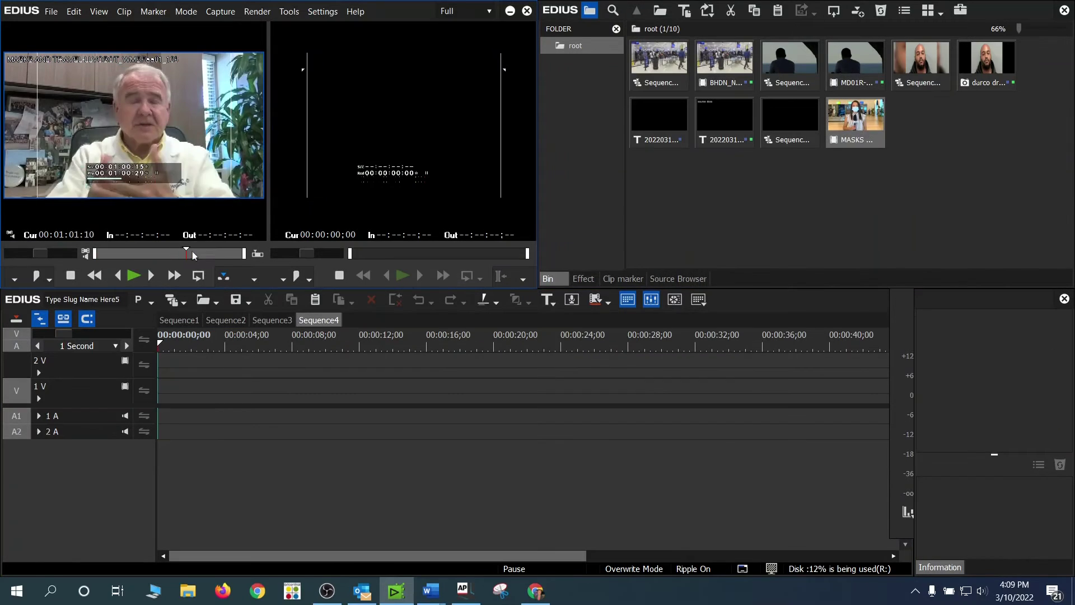
- Mark the doctor's soundbite from 00:00:56:21 to 00:01:10:18 in the MASKS AND TRAVEL clip and place it at the start of track 1V
drag(179, 250, 179, 251)
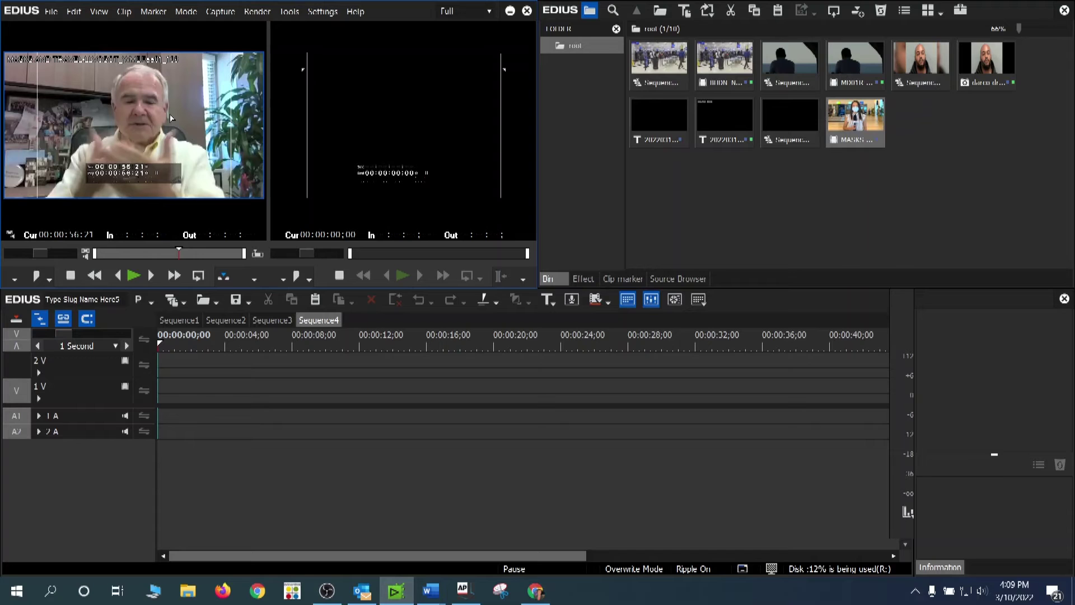
key(i)
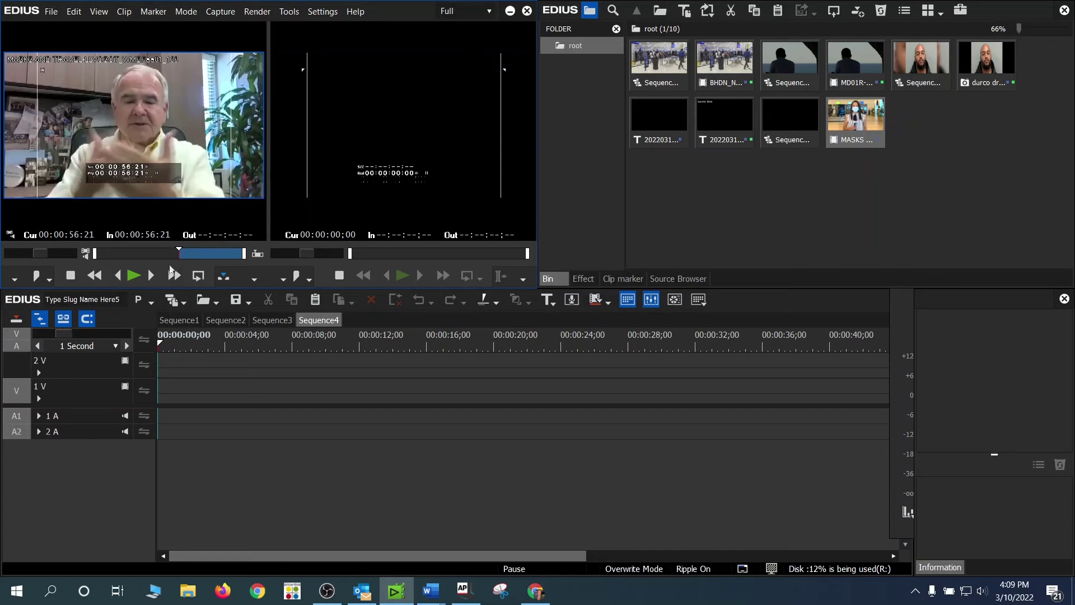
key(space)
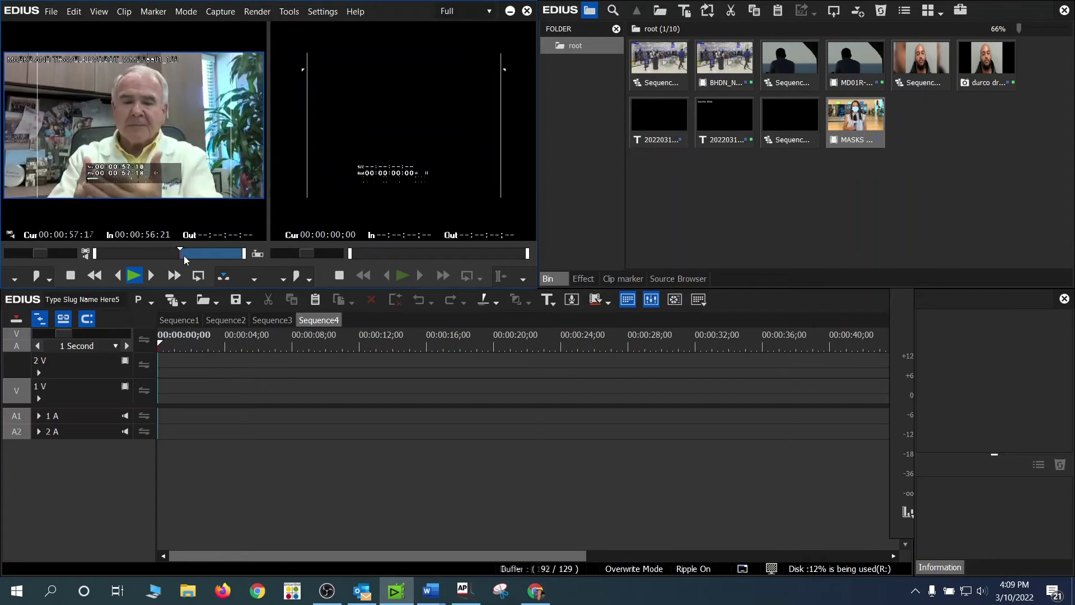
drag(187, 255, 199, 253)
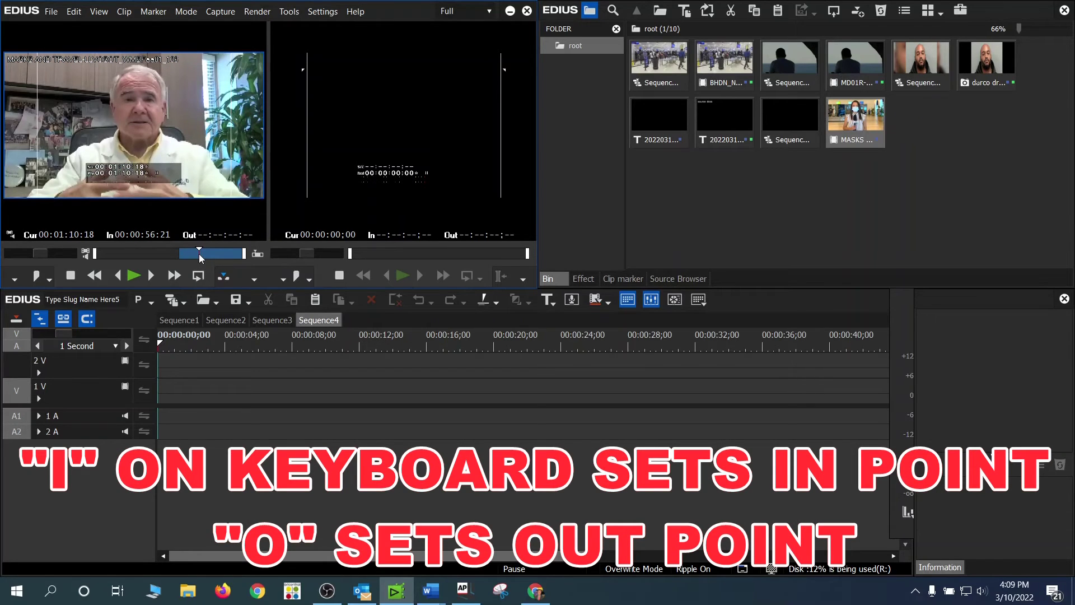
key(o)
drag(183, 143, 168, 386)
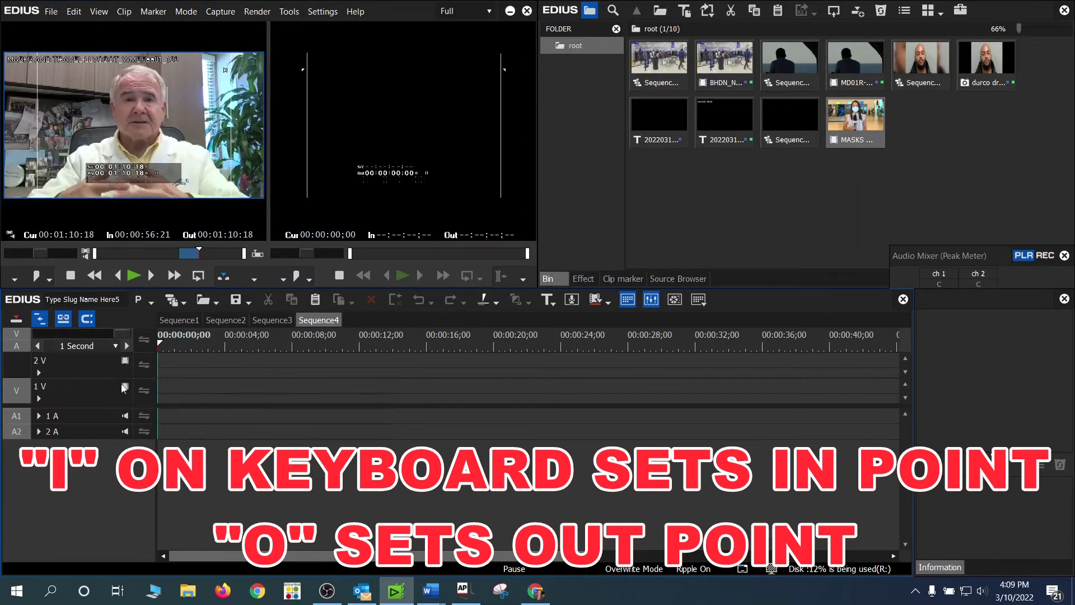
key(bracketright)
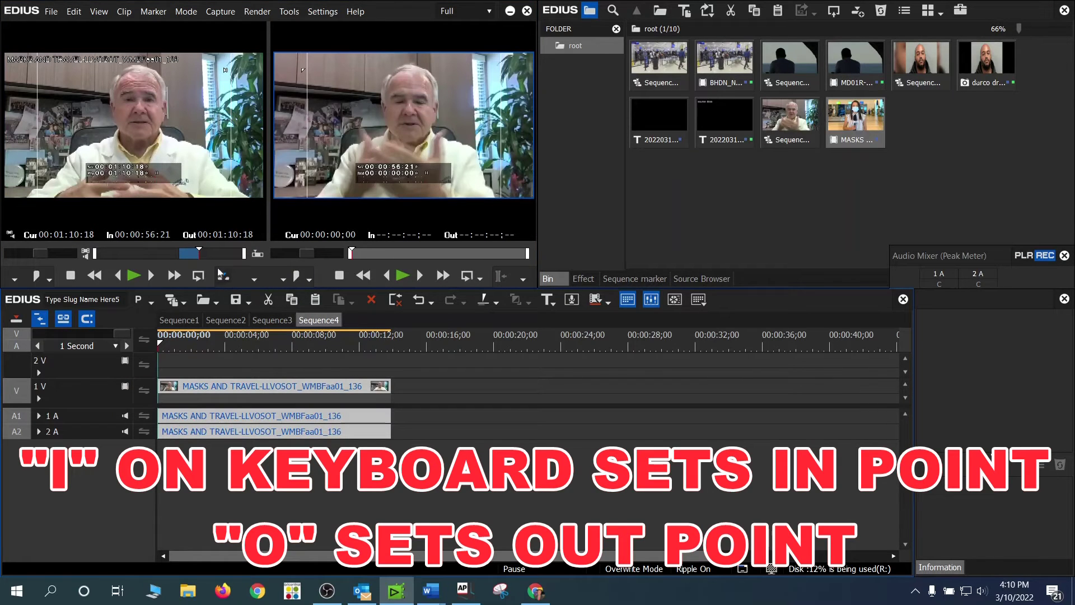
- Mark the cover footage from 00:00:16:06 to 00:00:55:28 in the source clip and place it directly after the soundbite
click(108, 254)
drag(107, 259, 177, 254)
key(i)
key(o)
drag(242, 179, 392, 396)
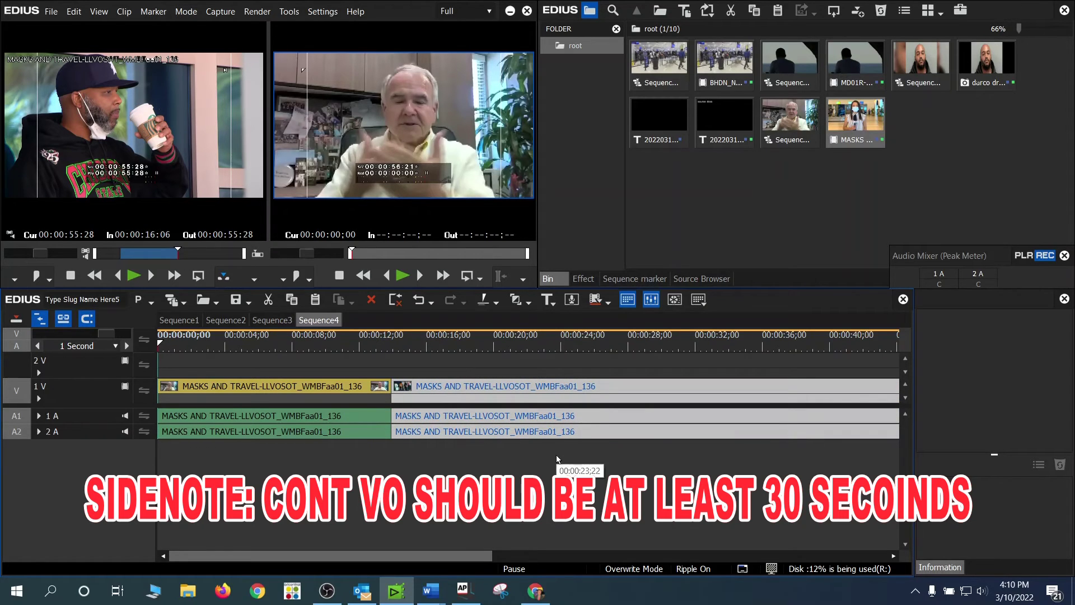
- Try deleting the cover footage's audio, play the transition from the soundbite into it, and undo the cover footage edits
click(473, 420)
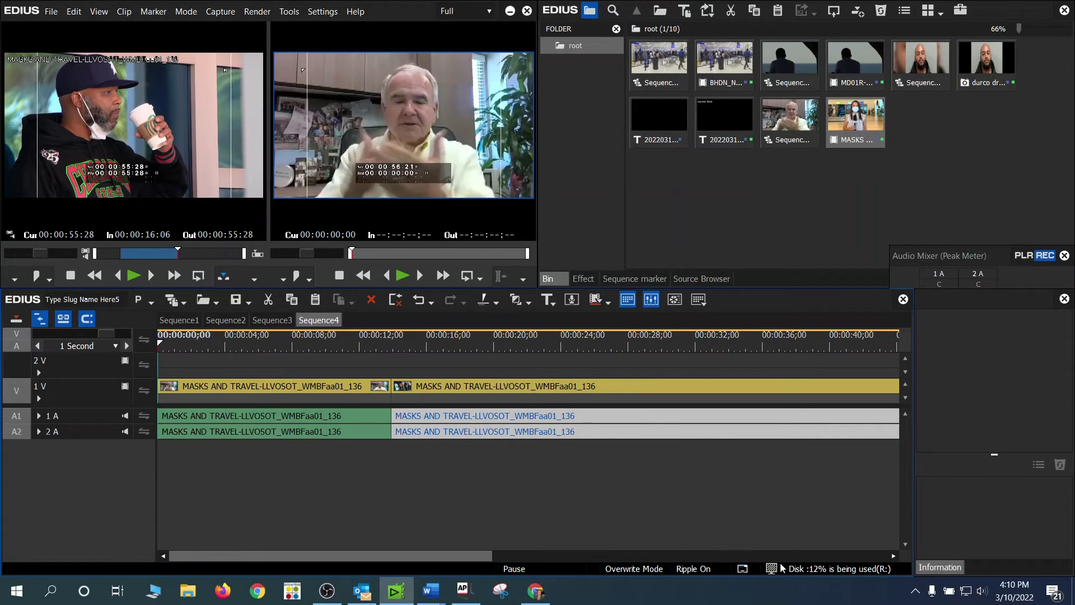
key(Delete)
click(385, 344)
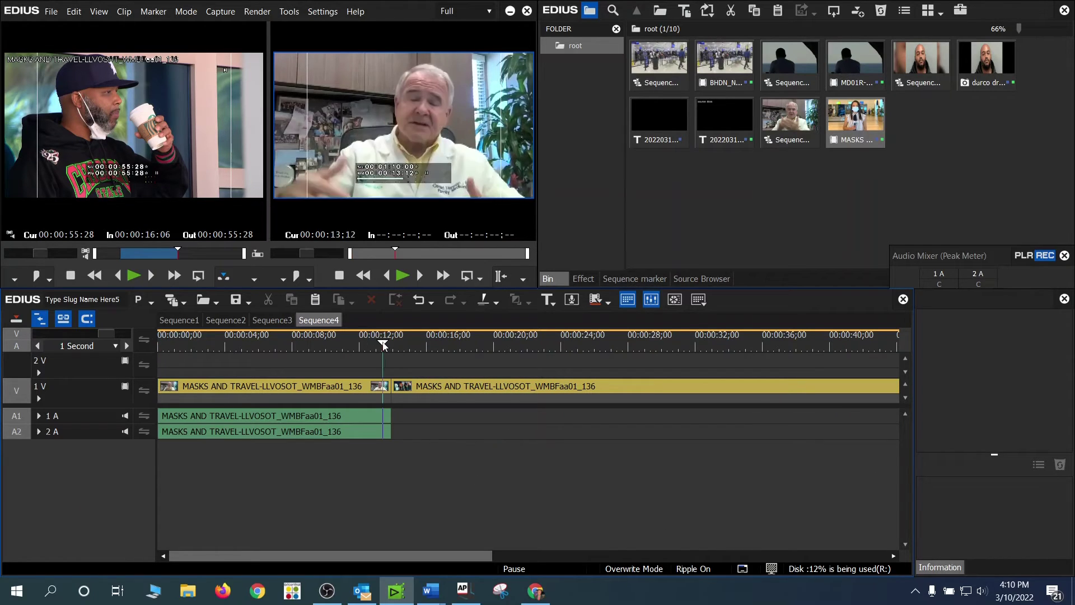
key(space)
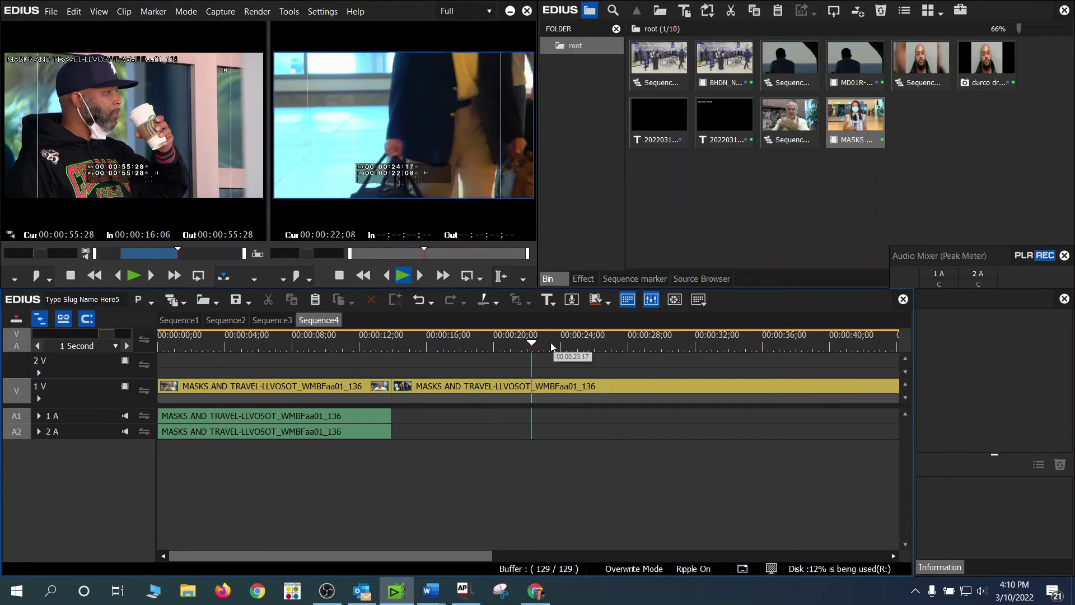
key(ctrl+z)
- Separate the soundbite's video from its audio and paste a copy of only the video at the end of the soundbite
key(End)
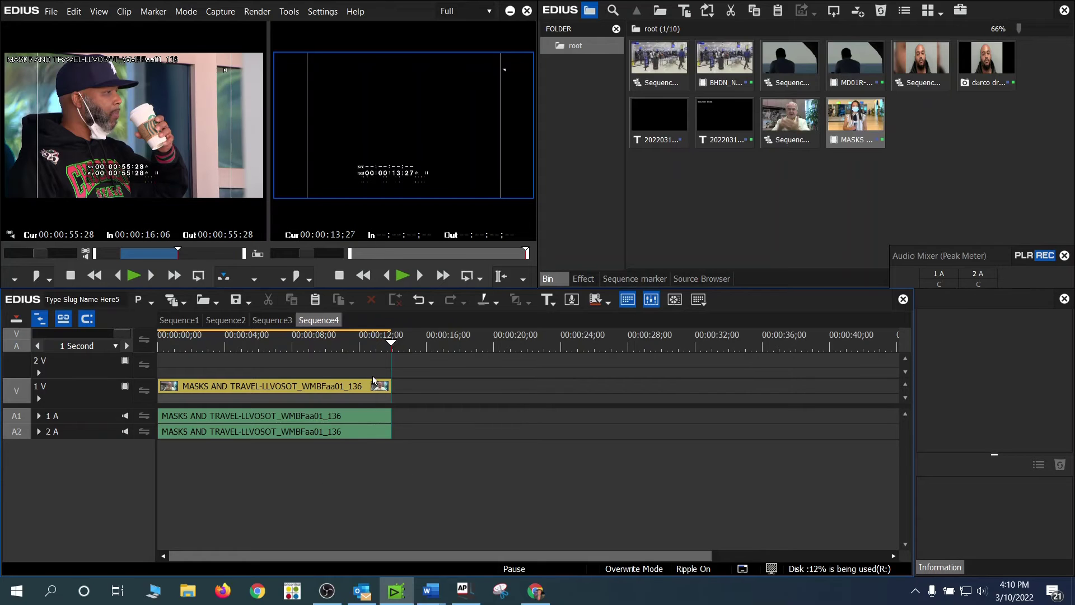
drag(403, 476, 358, 358)
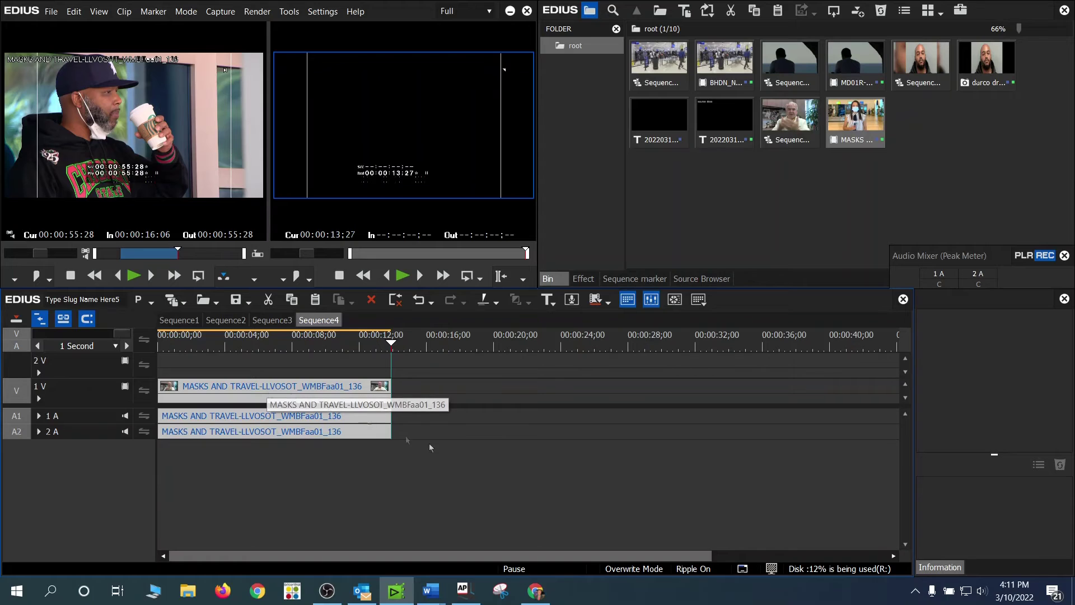
click(409, 393)
click(357, 386)
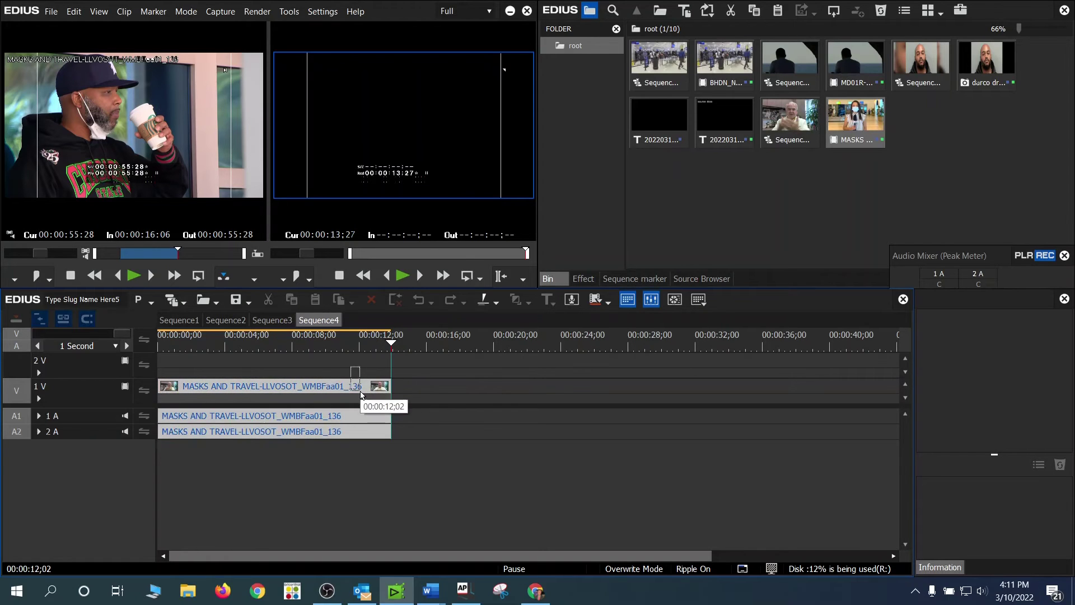
click(364, 360)
right_click(344, 398)
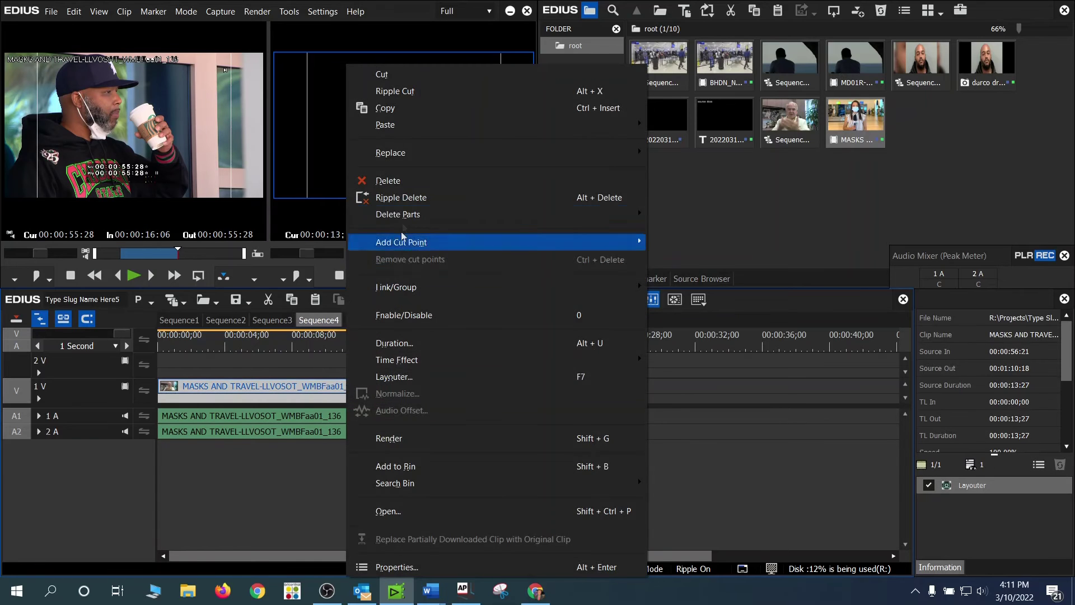
click(392, 111)
right_click(420, 393)
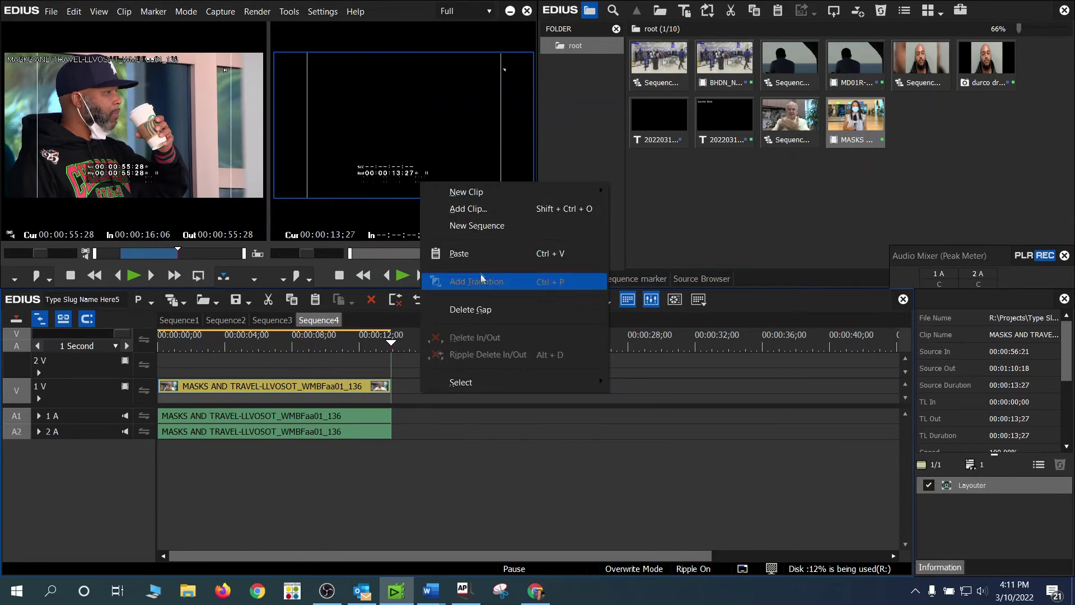
click(473, 253)
- Play the transition into the pasted video, and set its speed direction to backward at a rate of 100%
key(space)
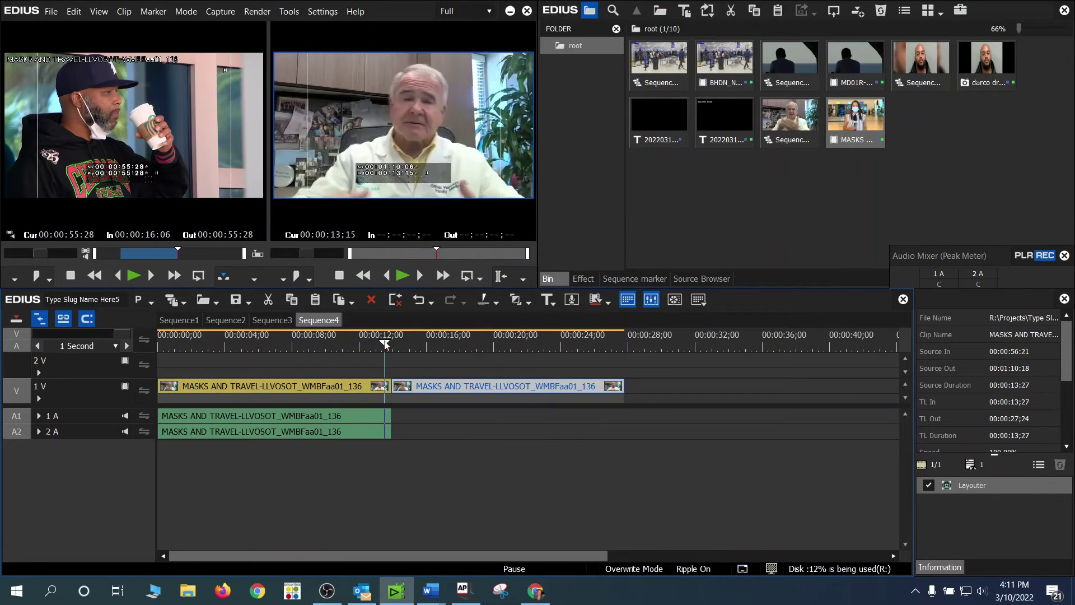
click(382, 344)
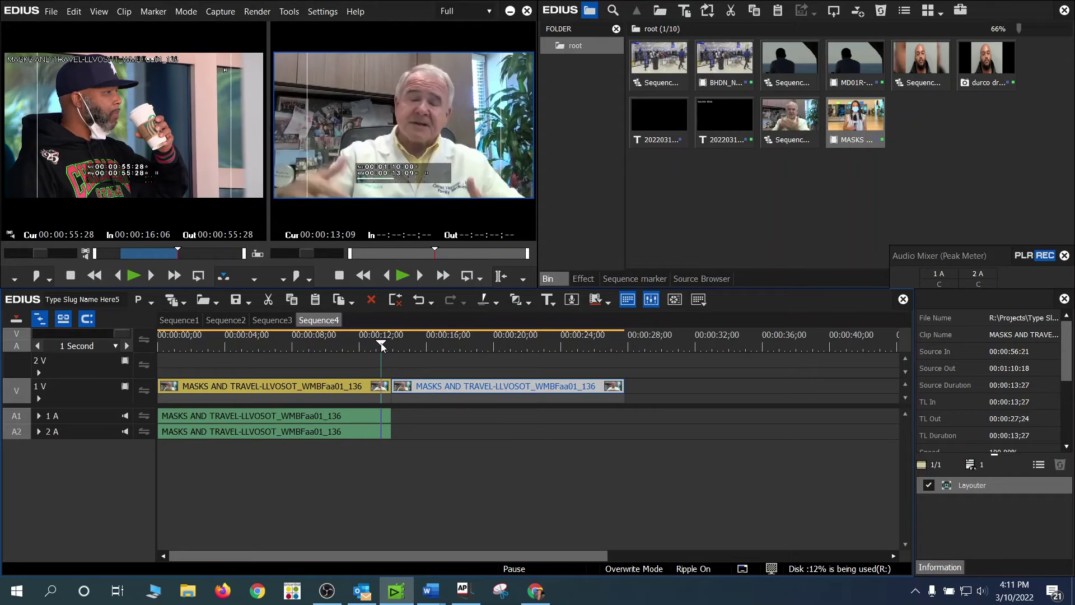
right_click(425, 388)
mouse_move(475, 359)
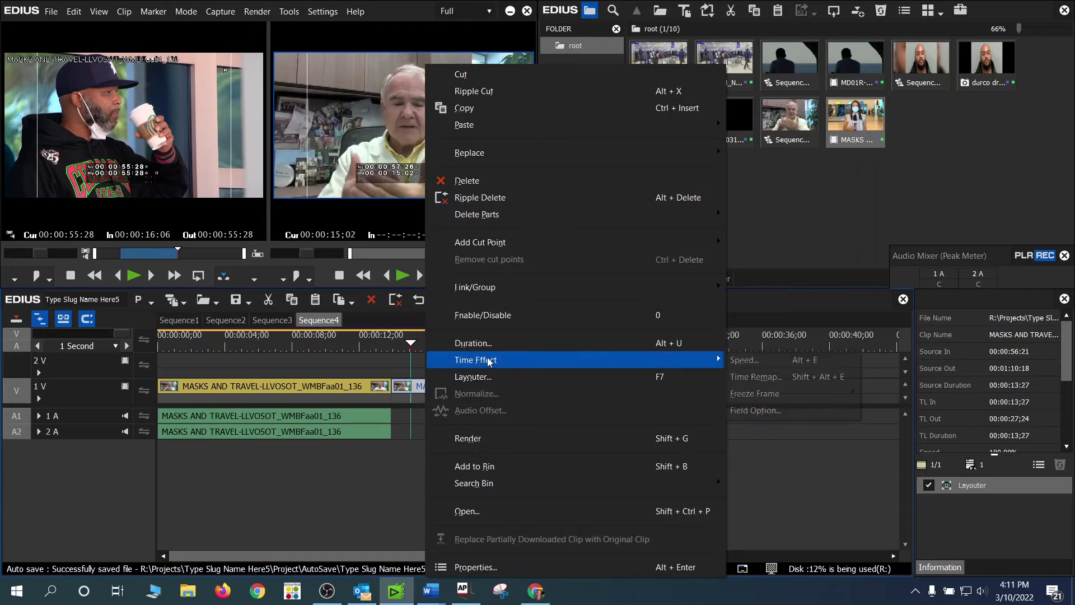
click(742, 359)
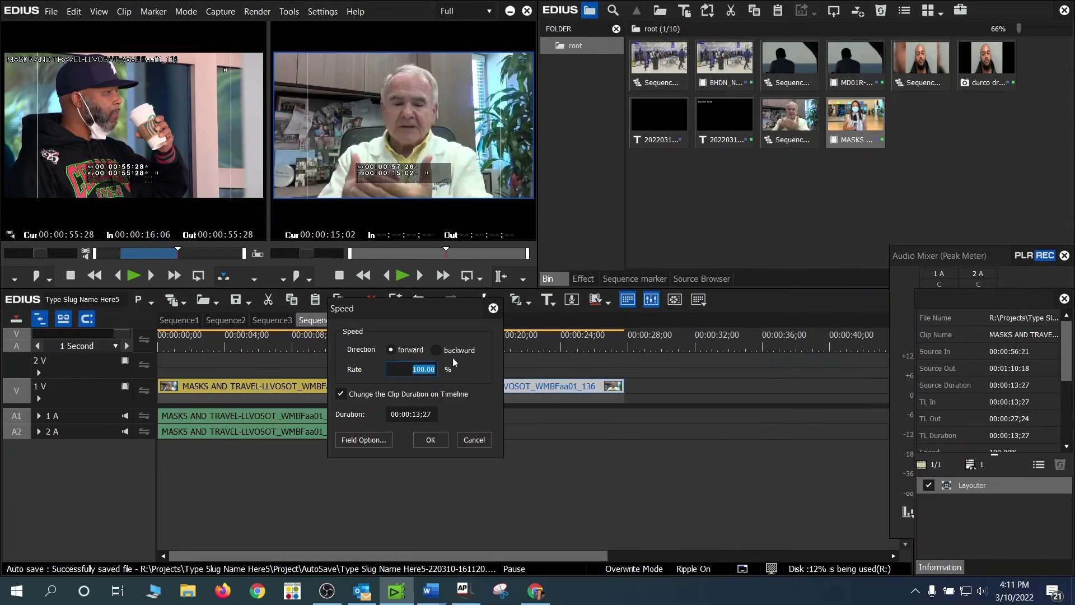
click(430, 440)
- Play the reversed pad video and the transition into it from the end of the soundbite
click(402, 342)
key(space)
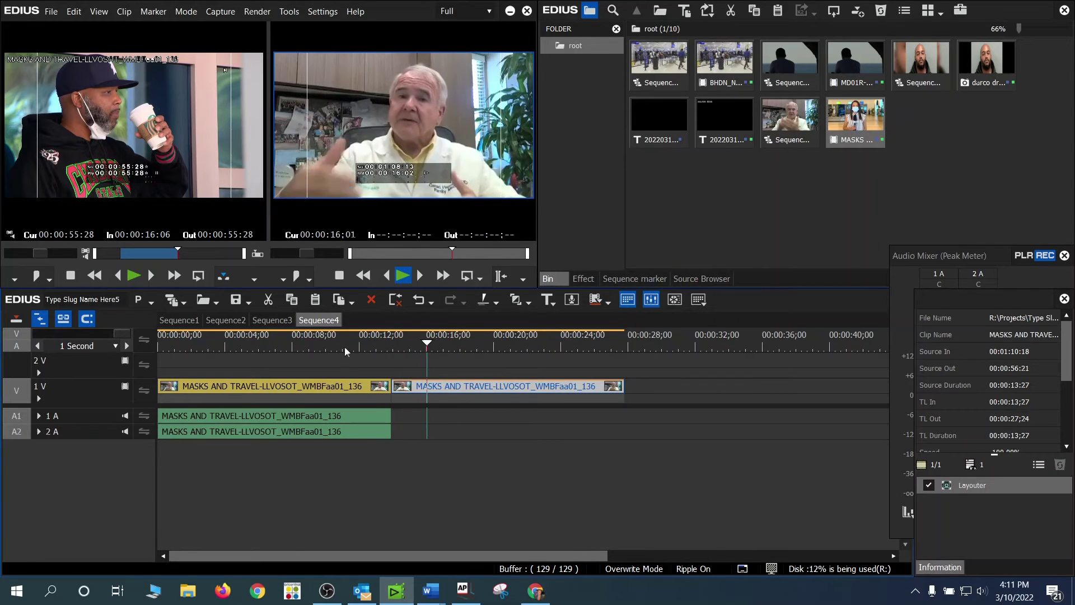
click(374, 340)
key(space)
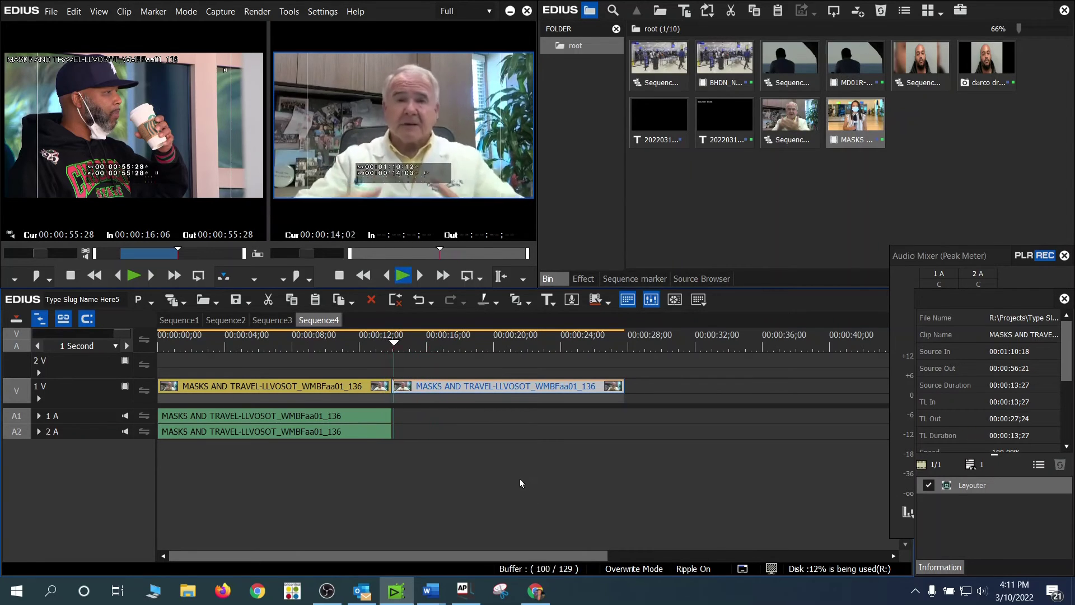
key(space)
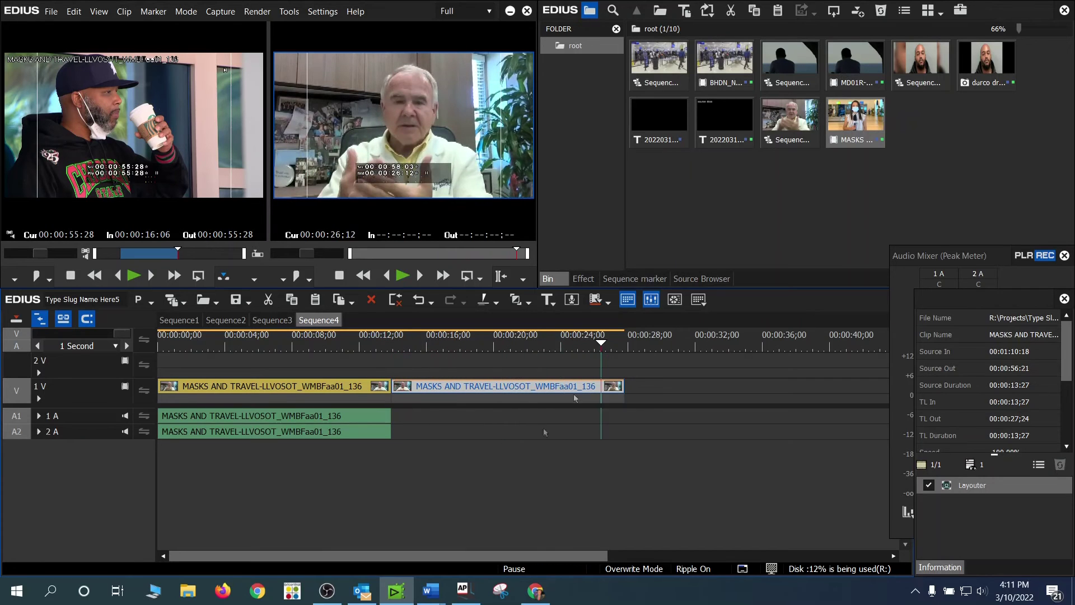
click(430, 497)
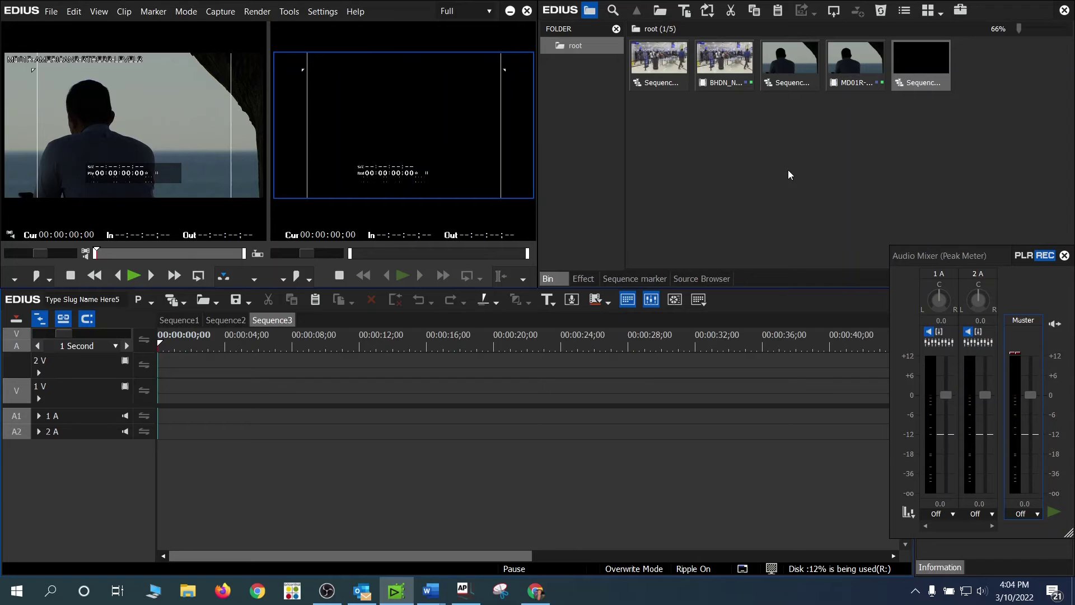
- Import the still image darco drugs mug 3 into the bin from the FromOasis folder on the R: drive
double_click(787, 169)
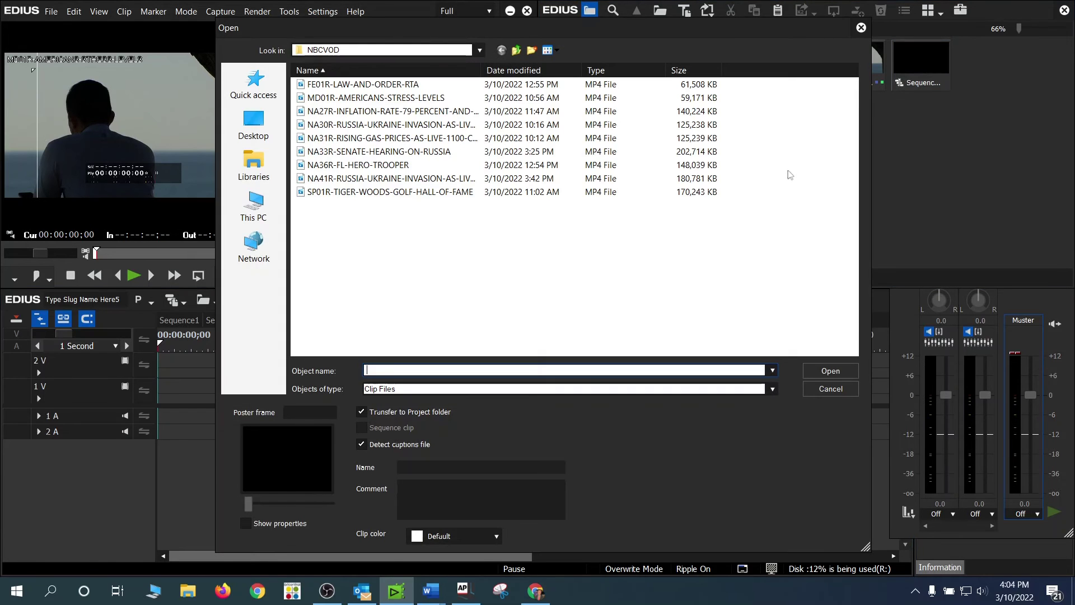
click(254, 206)
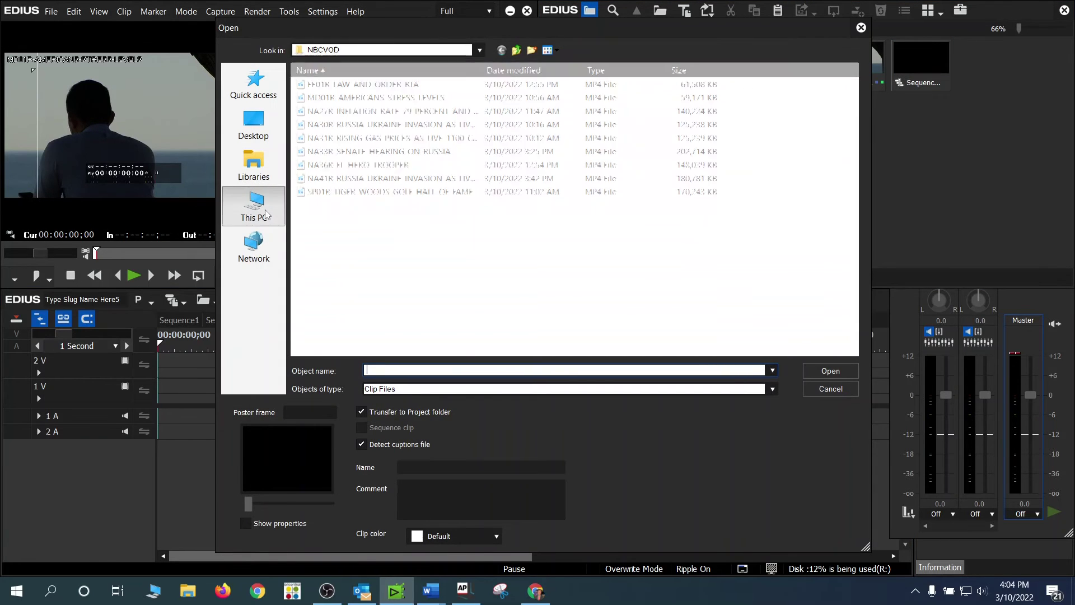
double_click(547, 333)
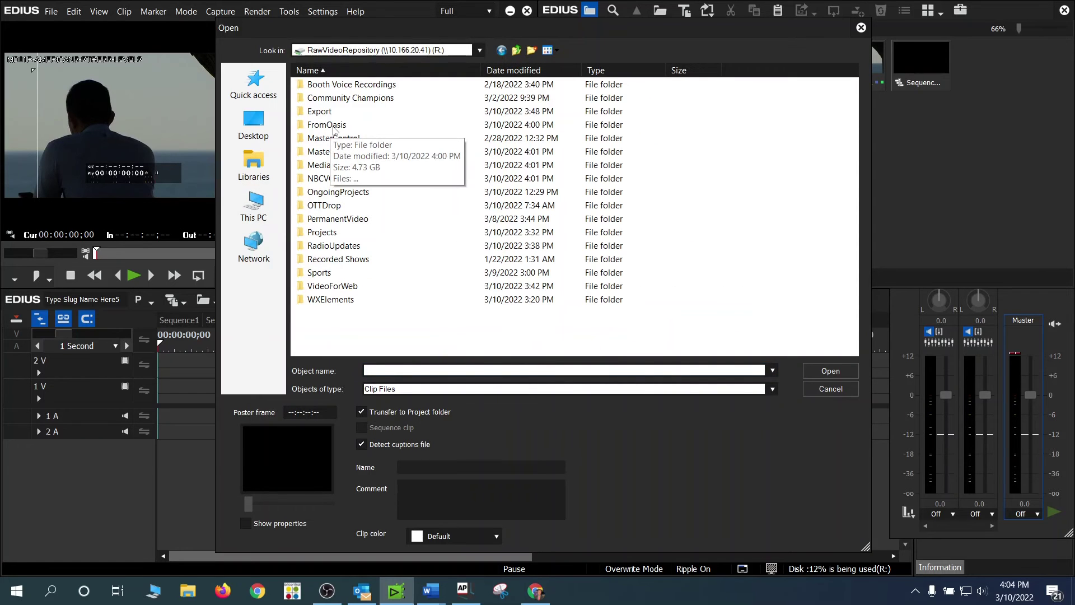
double_click(334, 126)
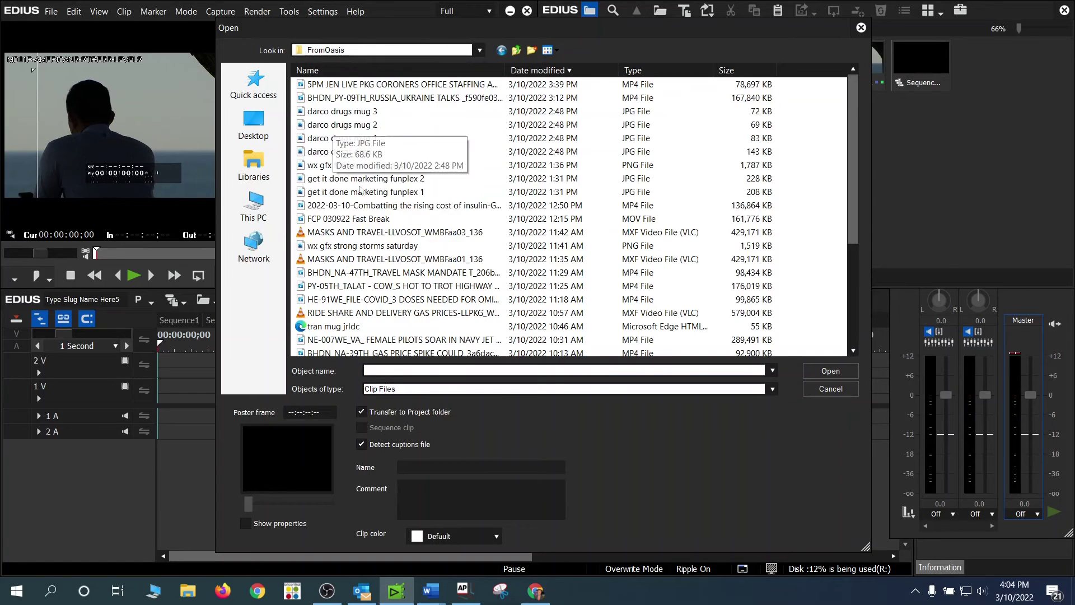
click(404, 114)
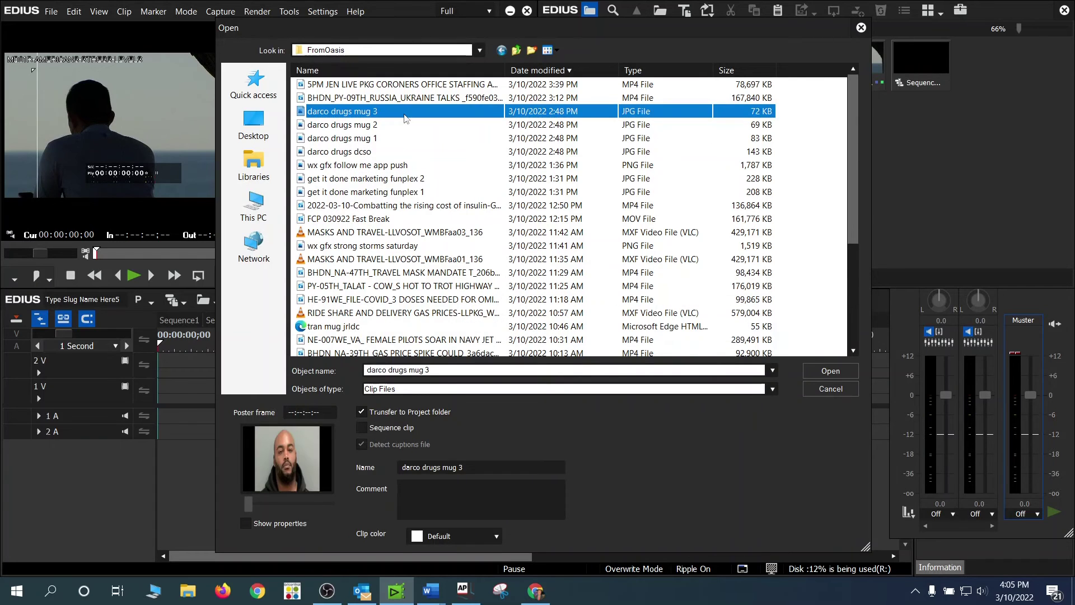
double_click(369, 112)
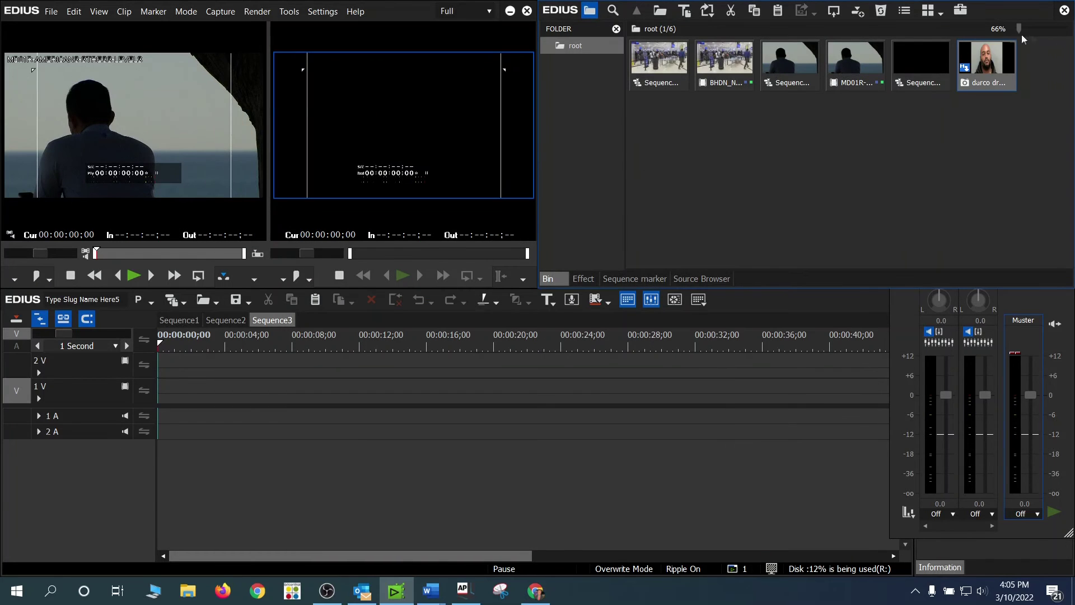
- Place the mug shot still at the start of track 1V and extend its duration to about 45 seconds
double_click(986, 61)
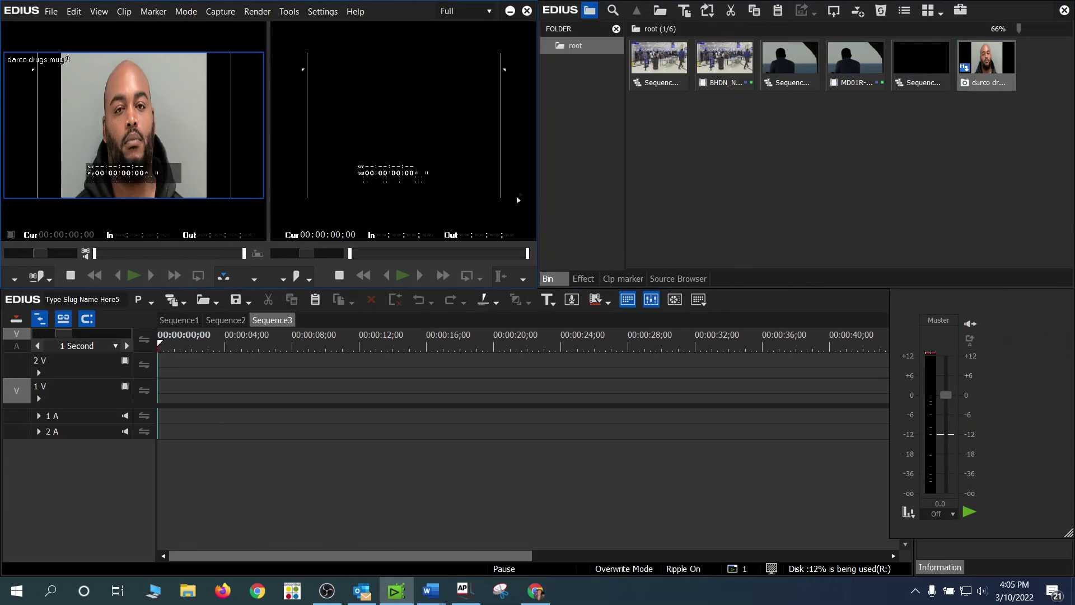
drag(167, 115, 168, 392)
drag(302, 557, 337, 562)
drag(203, 386, 880, 387)
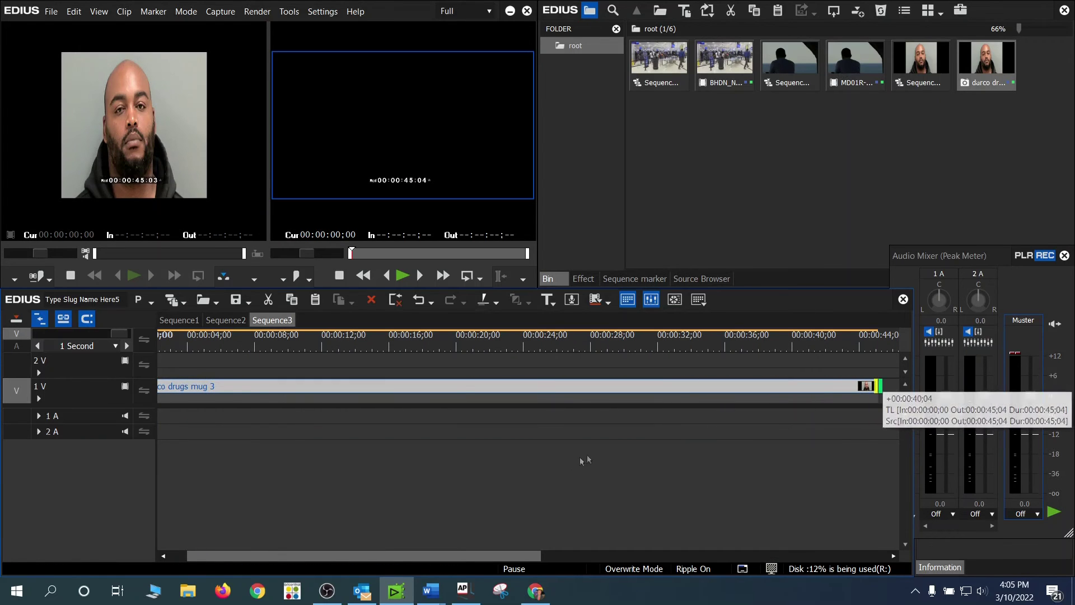
- Copy the mug shot still on track 1V and paste the duplicate at the start of track 2V
drag(360, 559, 328, 559)
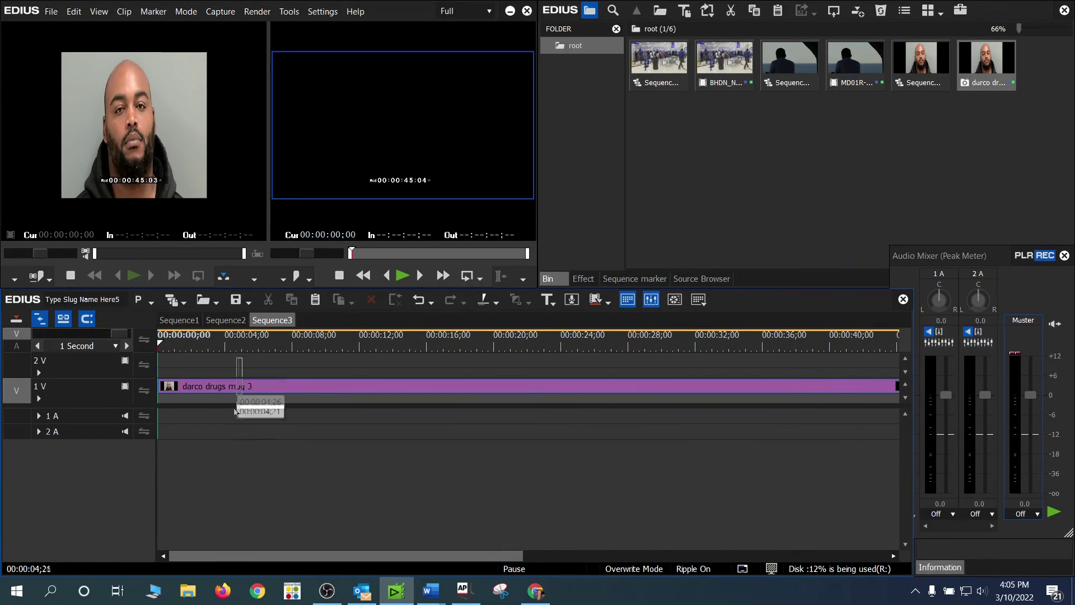
click(241, 387)
right_click(271, 388)
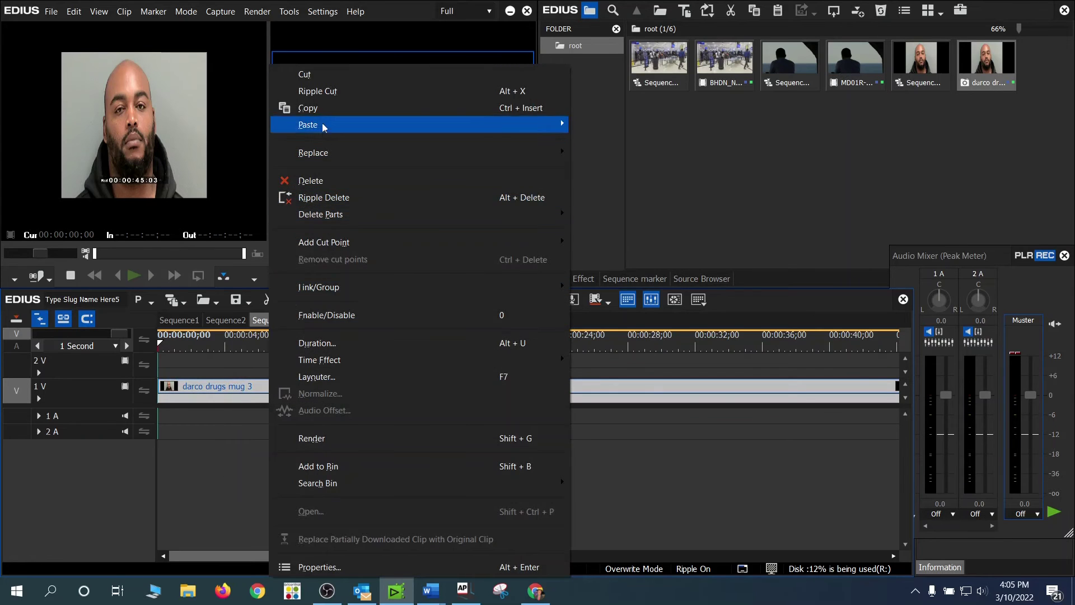
click(307, 108)
right_click(197, 365)
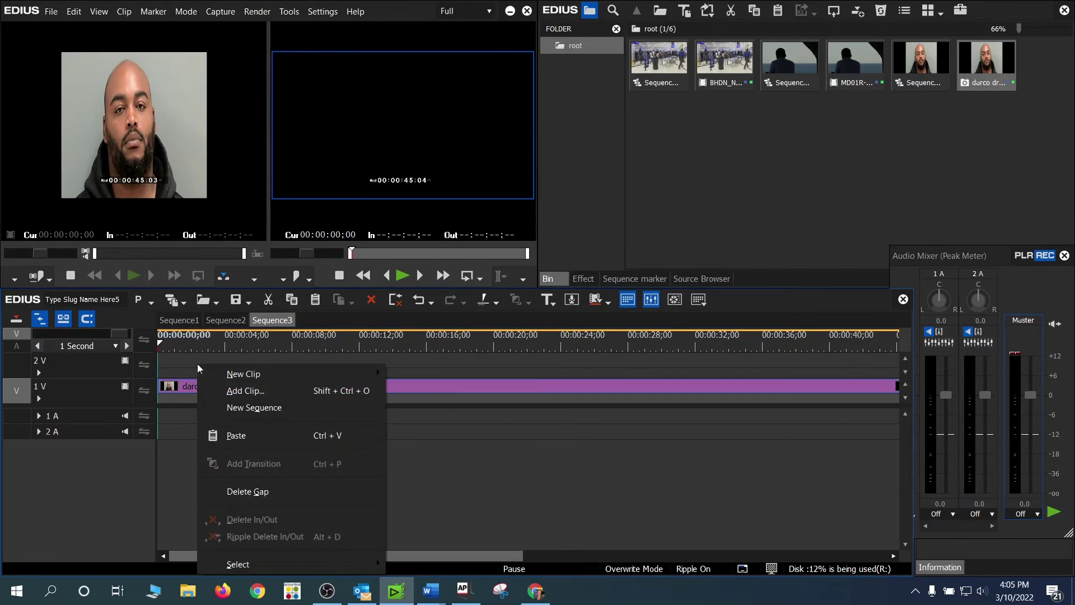
click(235, 435)
- Enlarge the mug shot on track 1V in the Layouter to a stretch of about 830%, filling the frame behind the 2V copy
click(555, 327)
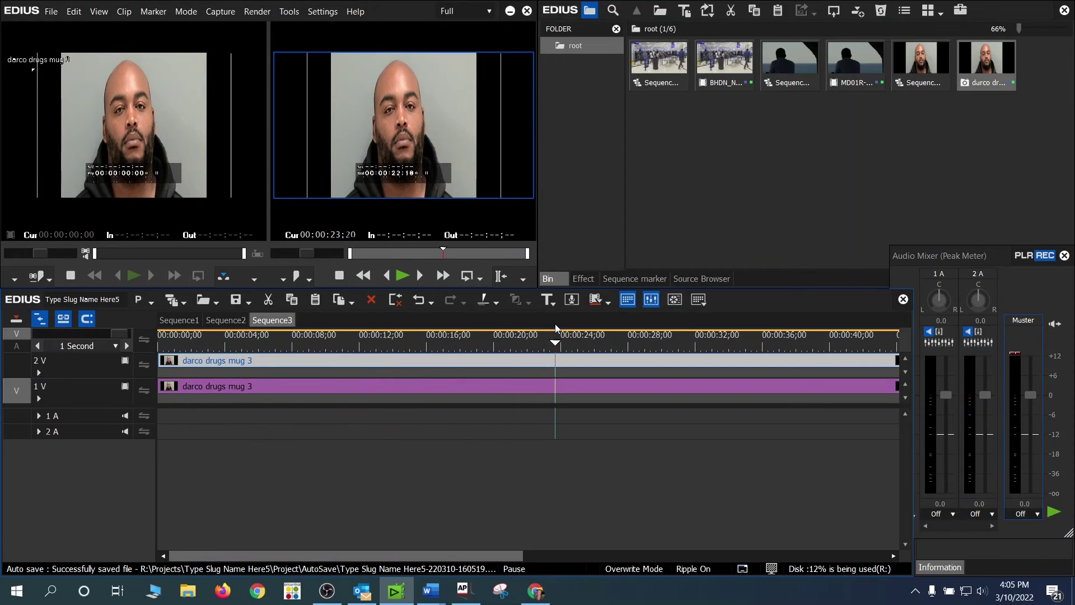
click(443, 418)
click(285, 391)
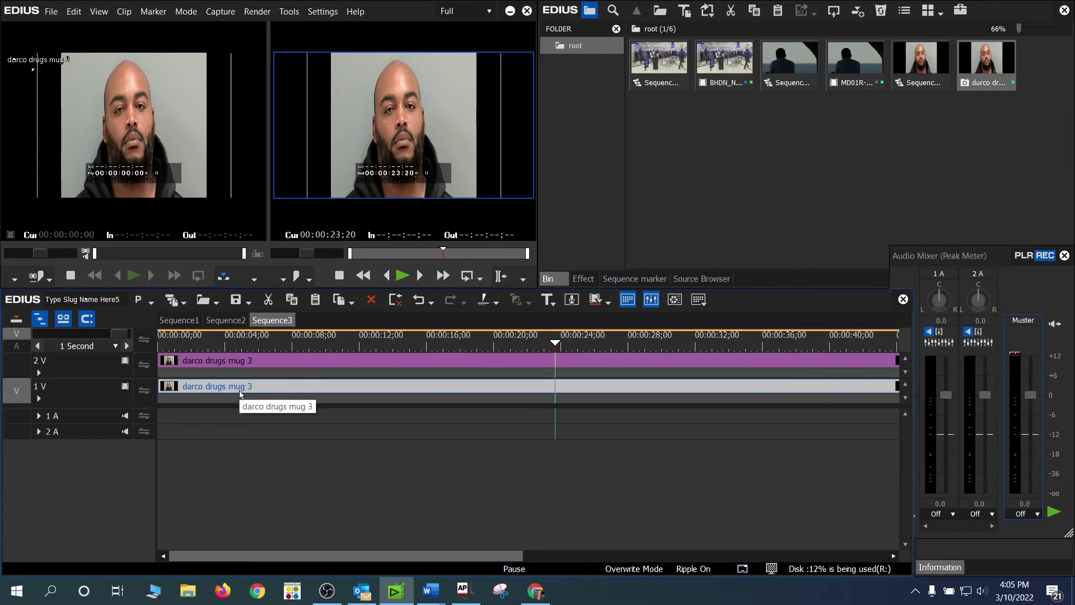
key(F7)
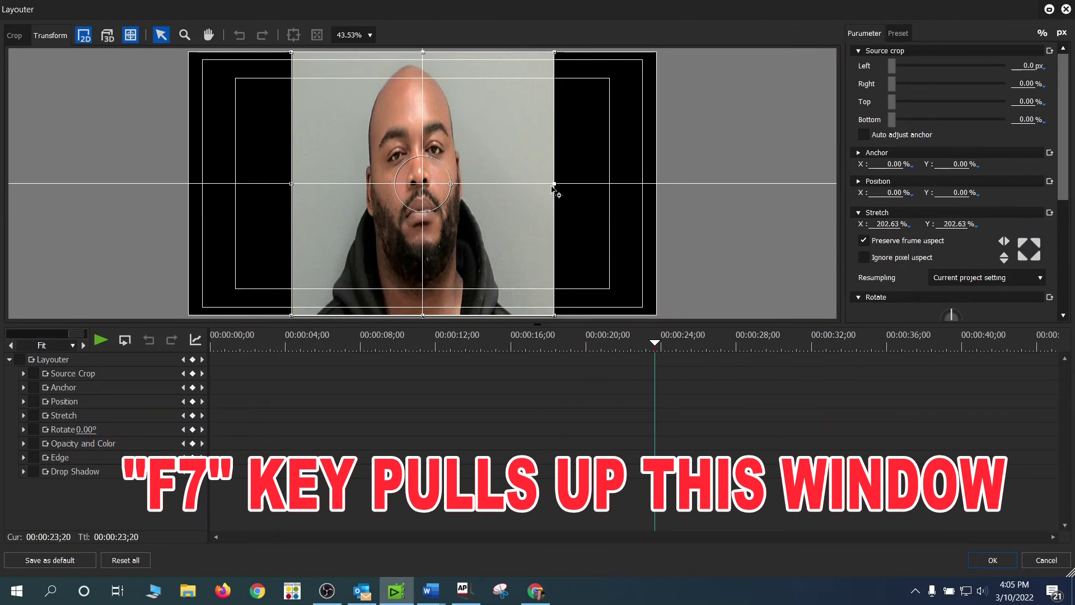
drag(554, 184, 961, 205)
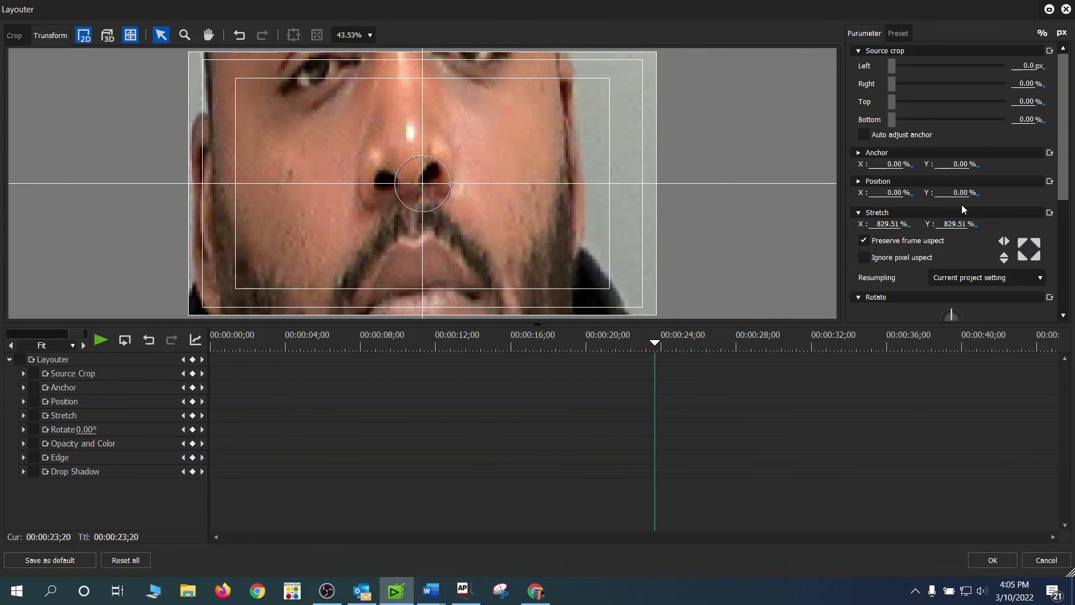
click(992, 560)
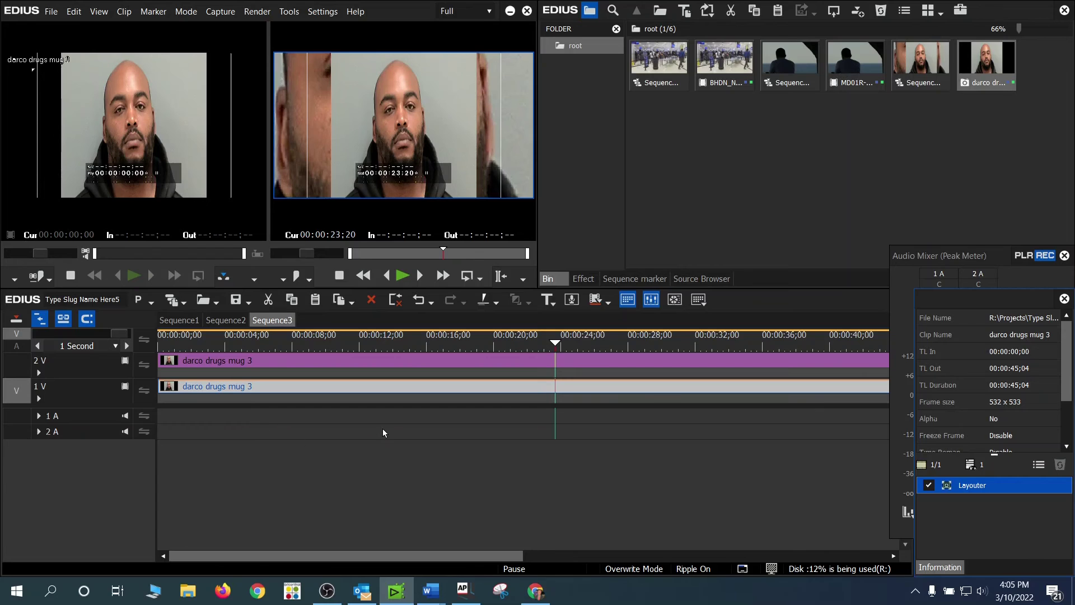
- Apply the Blur video filter to the enlarged mug shot on track 1V
click(583, 278)
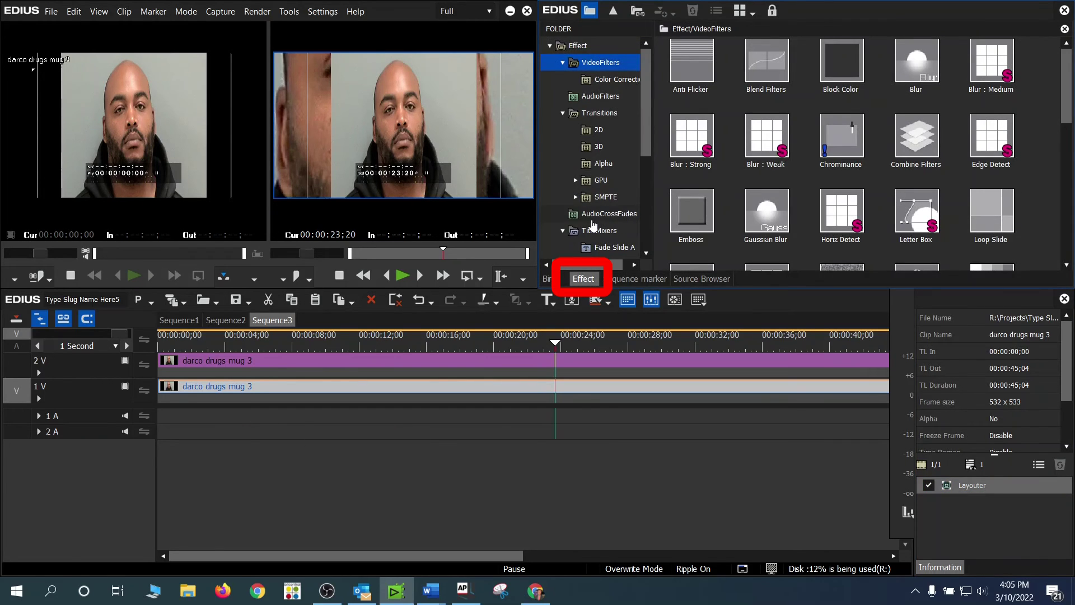
click(600, 62)
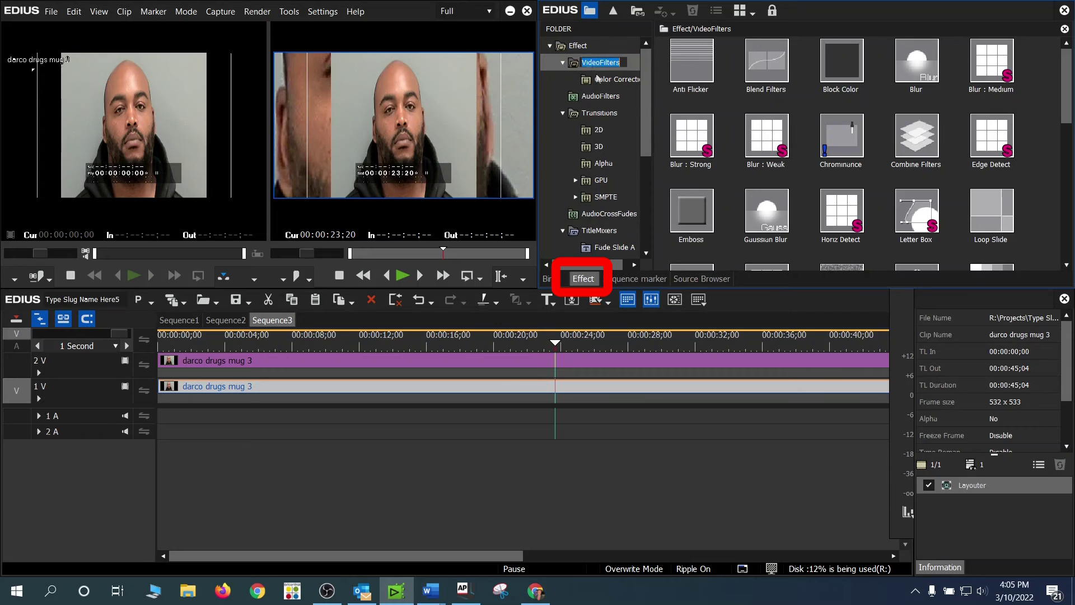
click(597, 80)
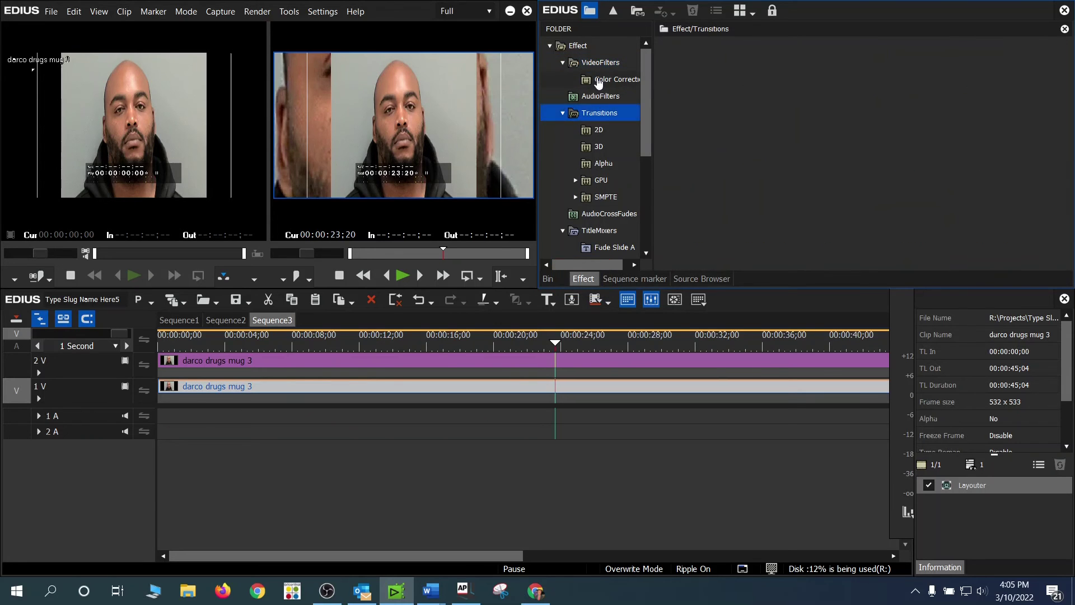
click(592, 66)
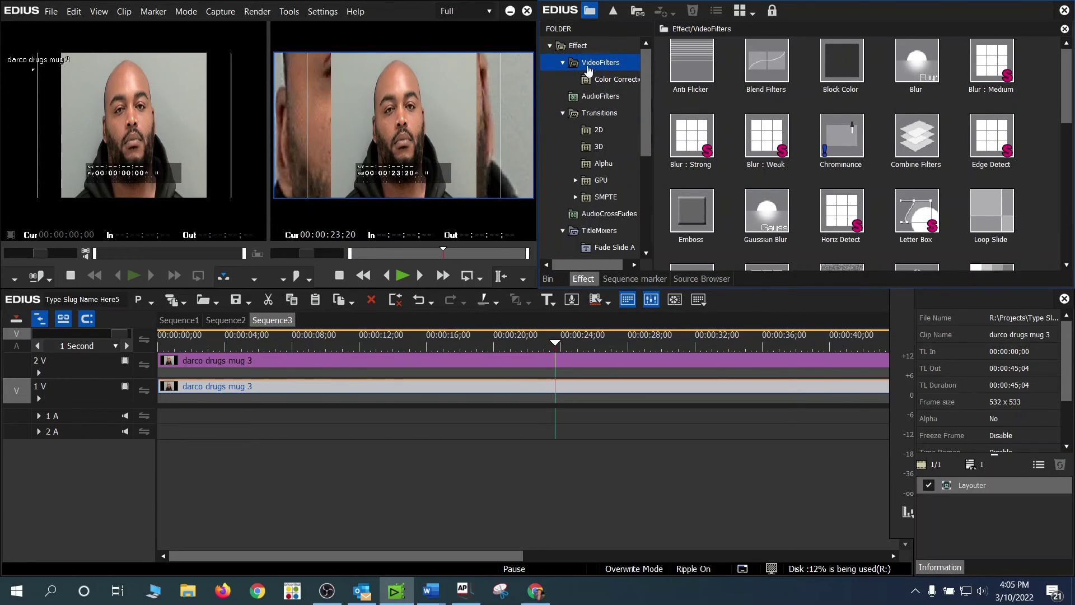
drag(918, 82, 237, 386)
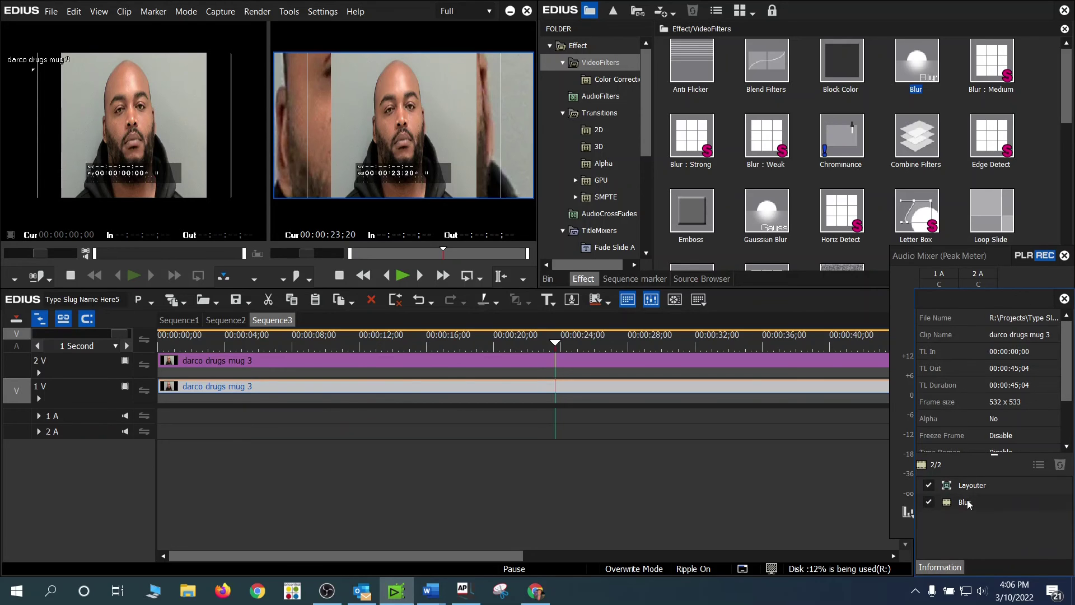
- Set the Blur filter's radius to 100 on the 1V background still
mouse_move(968, 503)
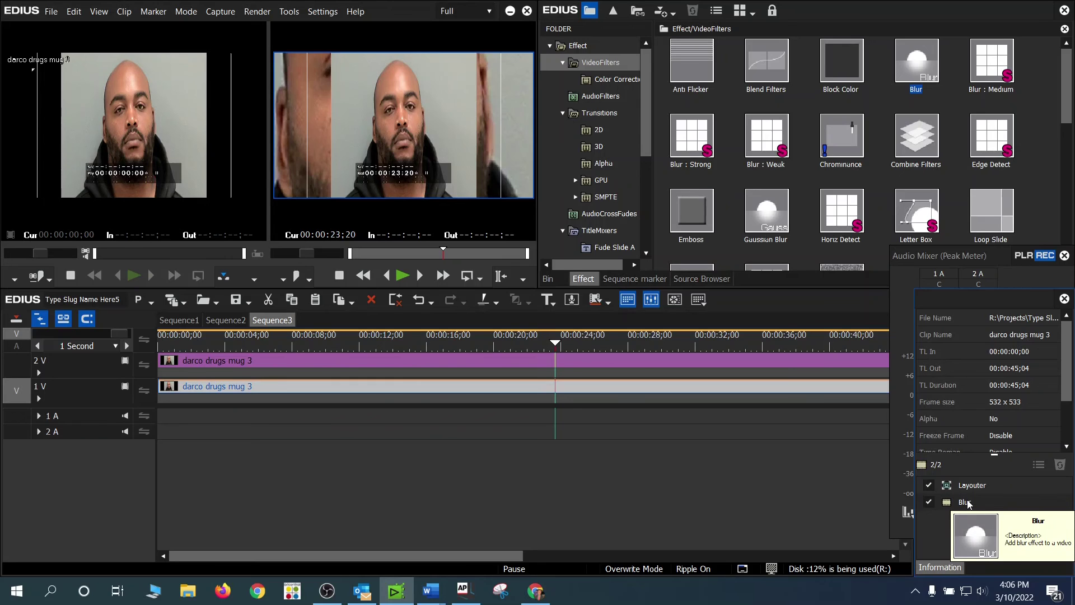
double_click(968, 503)
drag(257, 151, 328, 165)
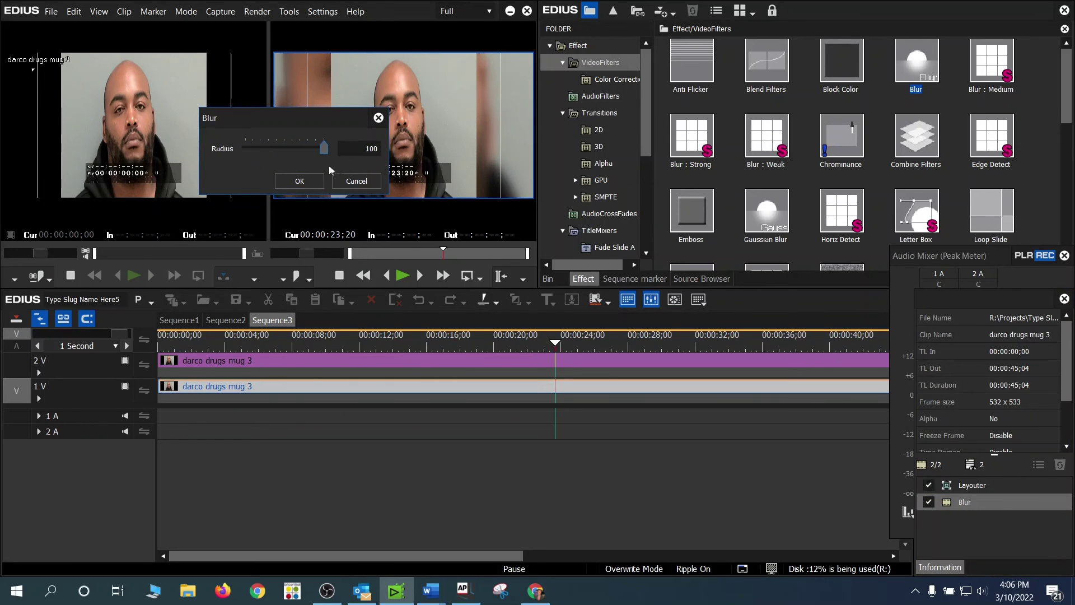
click(300, 181)
- Play the sequence from its start and check the blurred background at several points along the timeline
key(Home)
key(space)
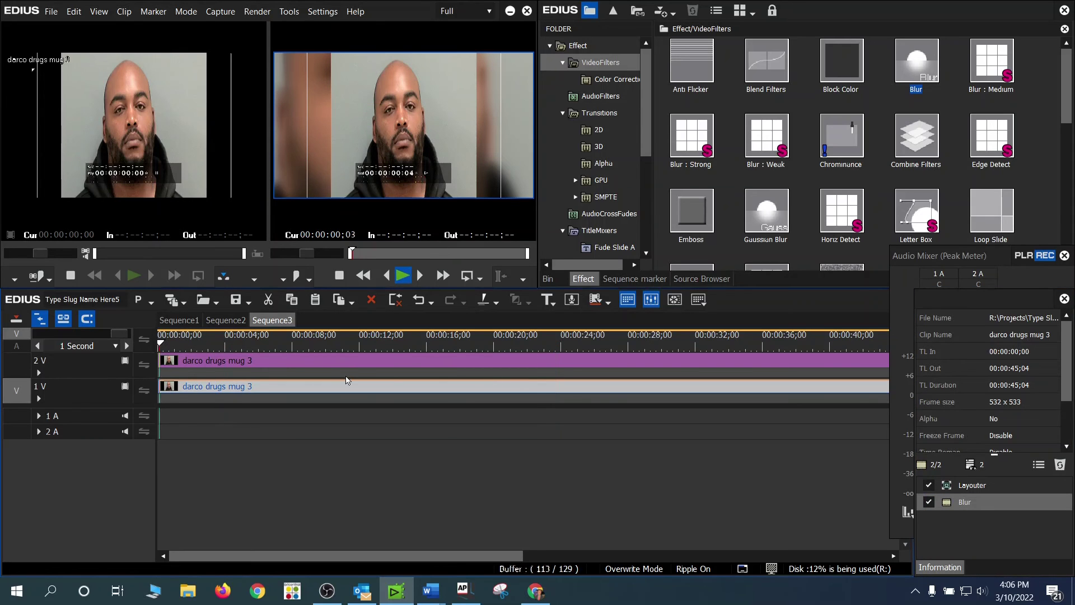
click(285, 343)
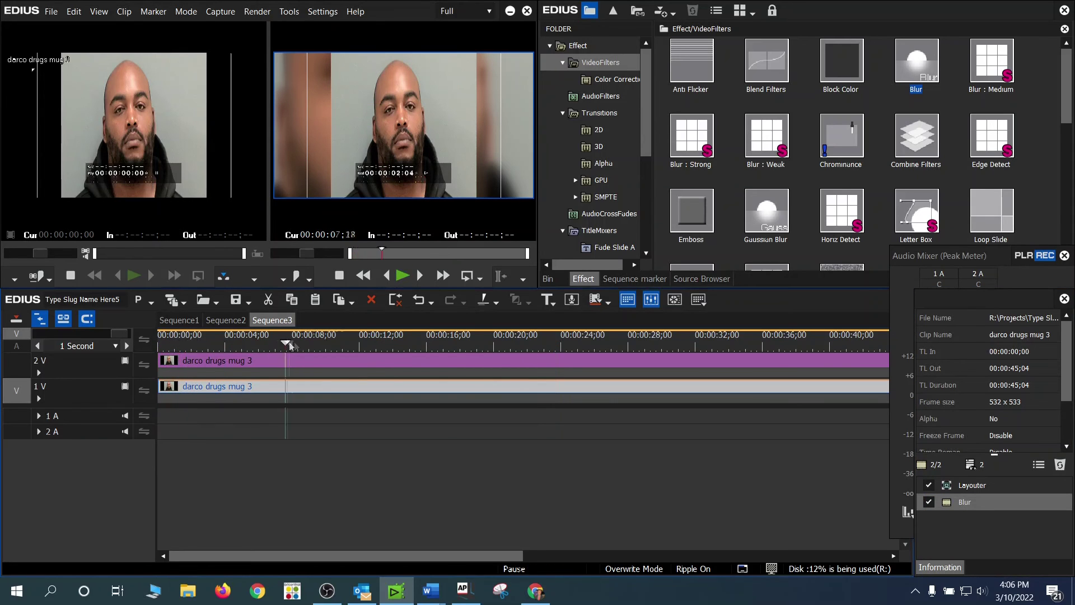
click(869, 343)
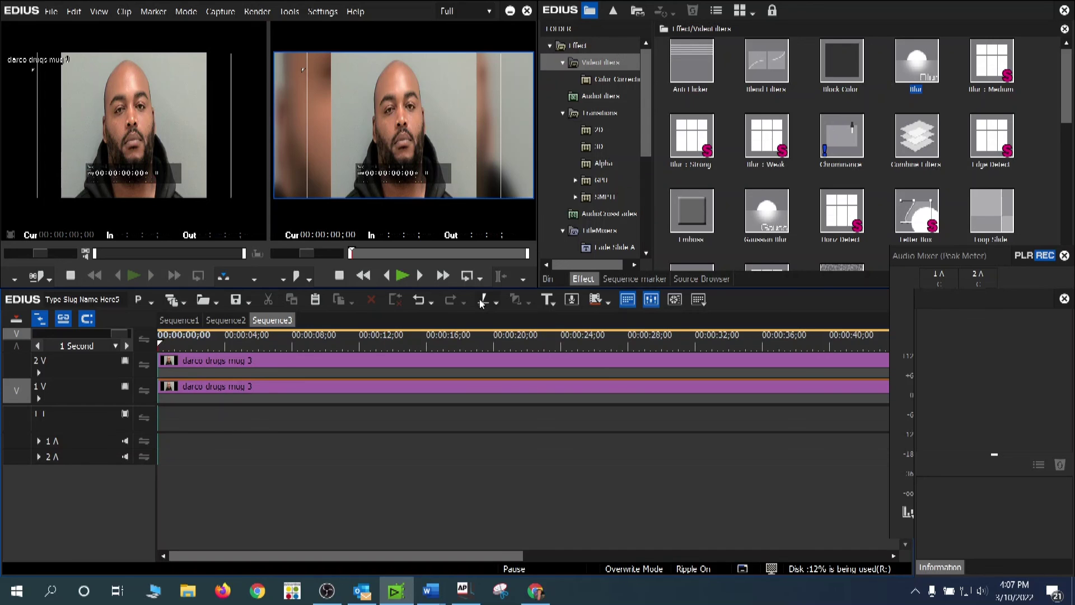
- Create a title in a new title track with the text "source: dcso"
click(552, 303)
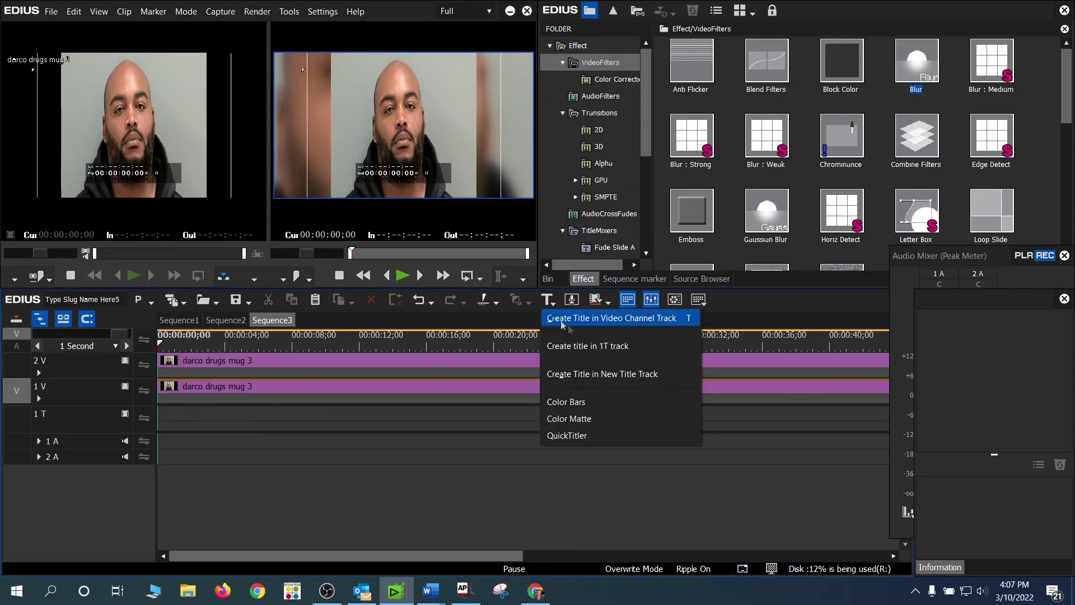
click(595, 373)
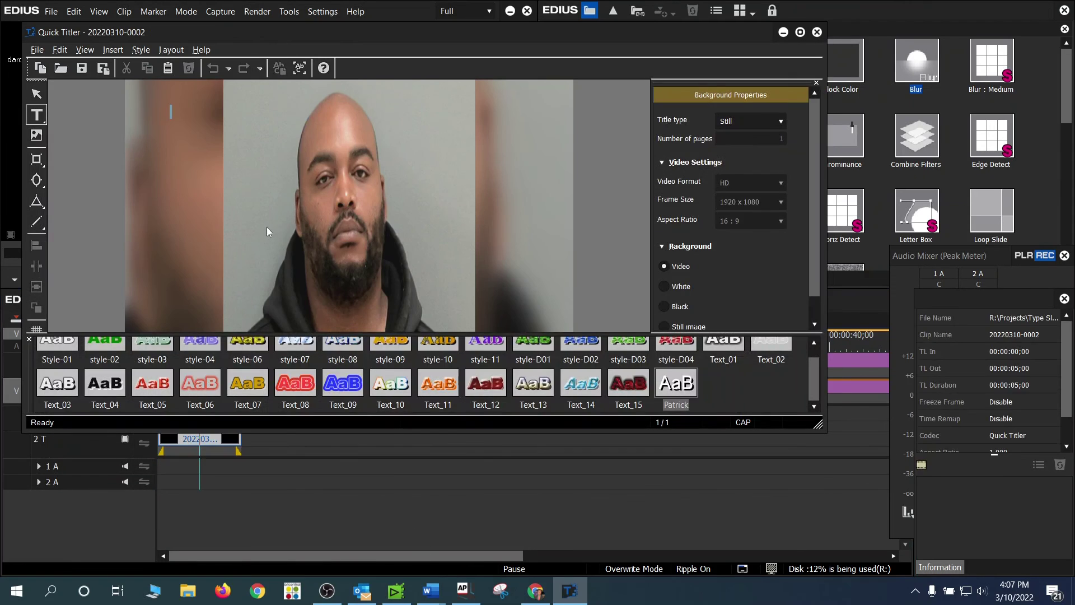
click(171, 106)
text(sou)
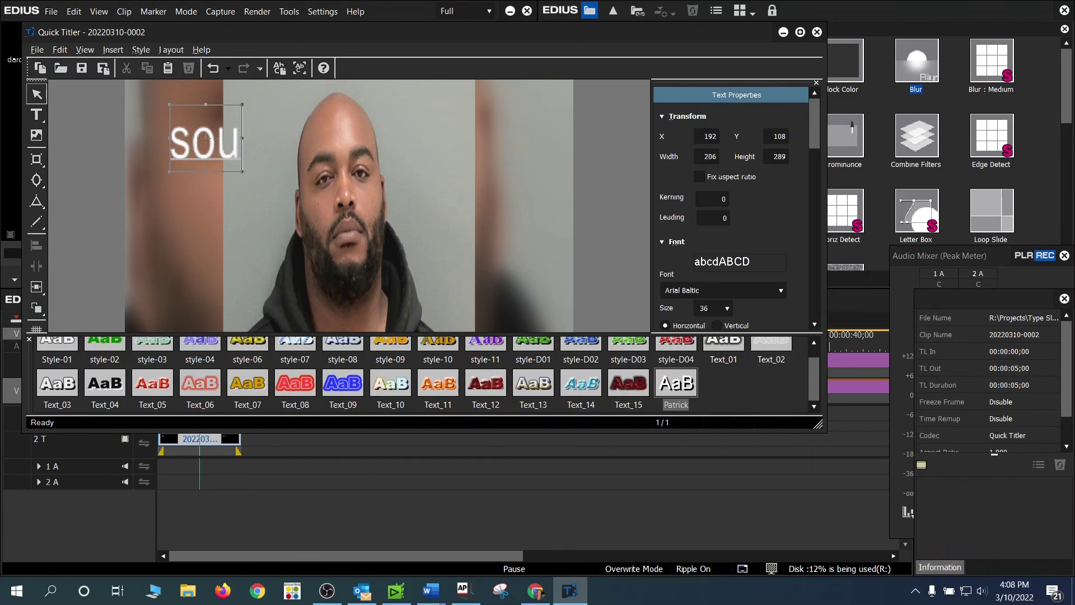
text(rce: d)
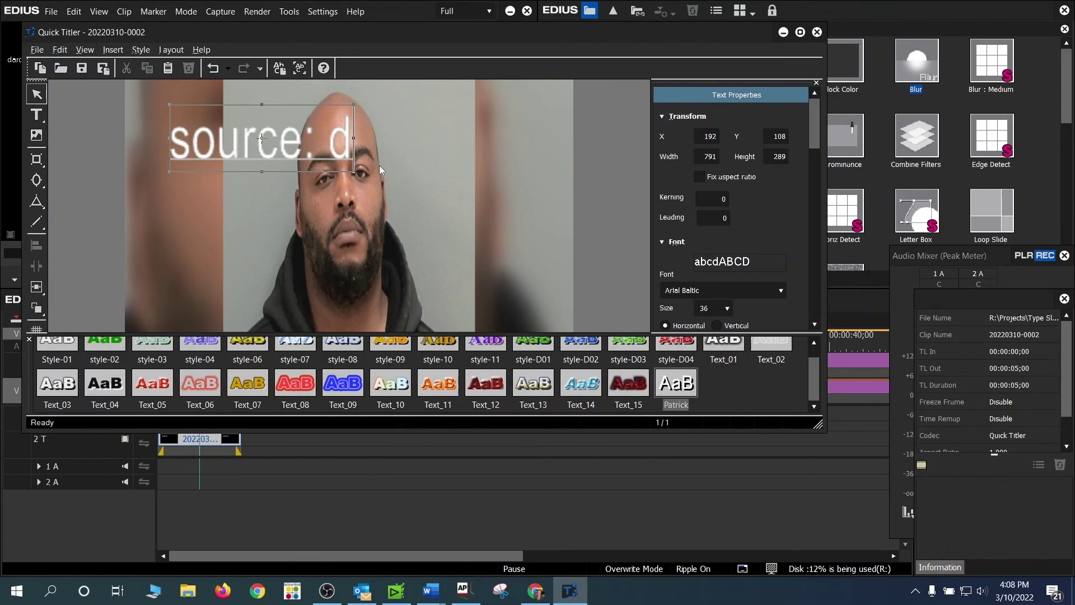
text(cso)
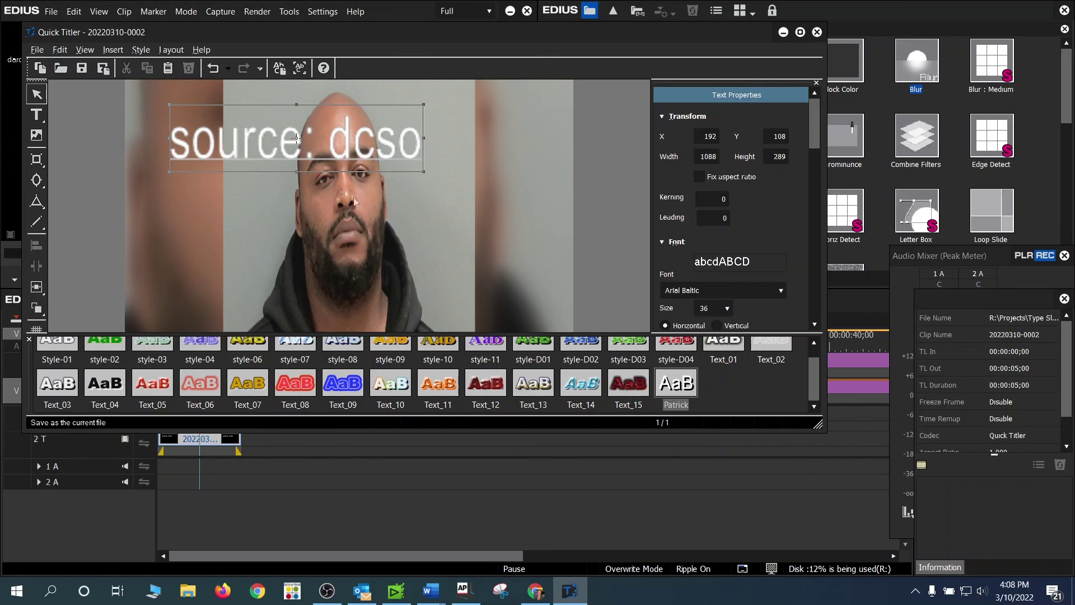
- Shrink the source text to about 511 by 118, move it to the frame's upper-left corner, and save the title
drag(424, 172, 201, 100)
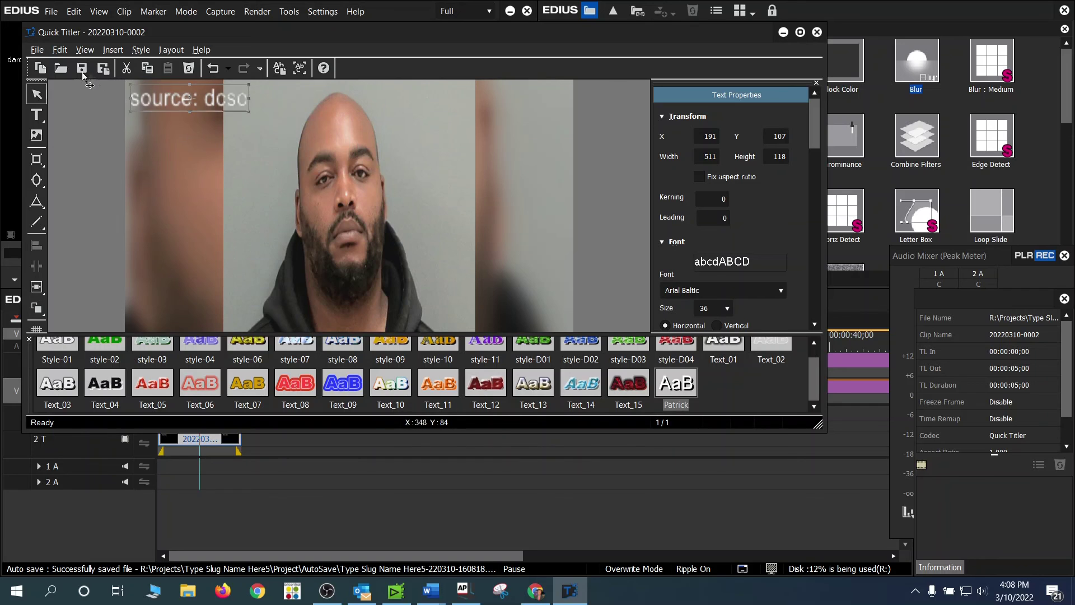
click(84, 73)
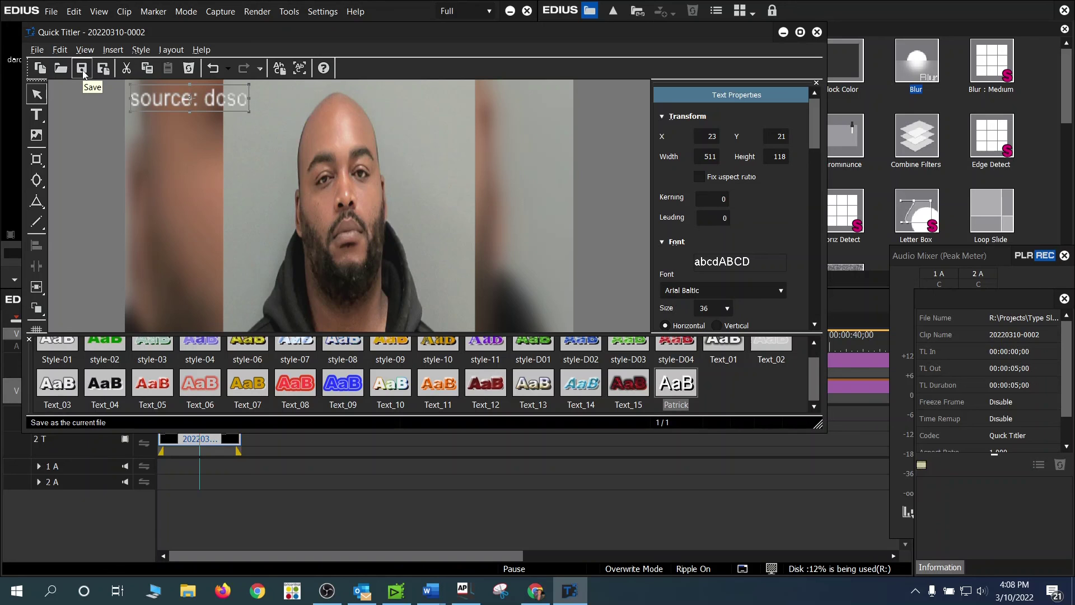
click(83, 73)
- Extend the source title on track 2T to about 45 seconds to match the mug shot stills, and return to the sequence start
drag(240, 443, 854, 432)
key(Home)
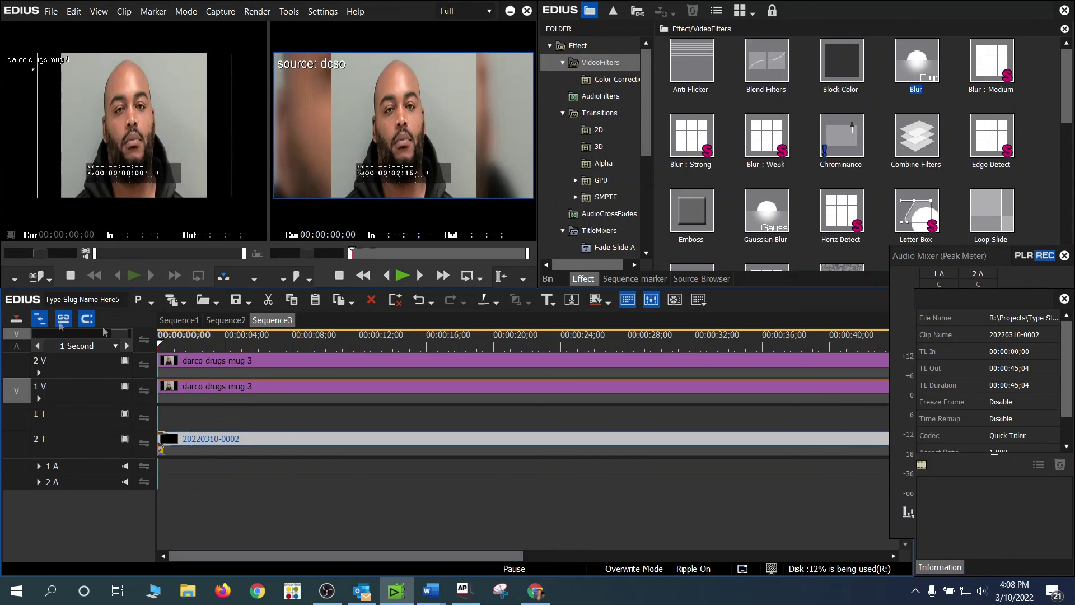